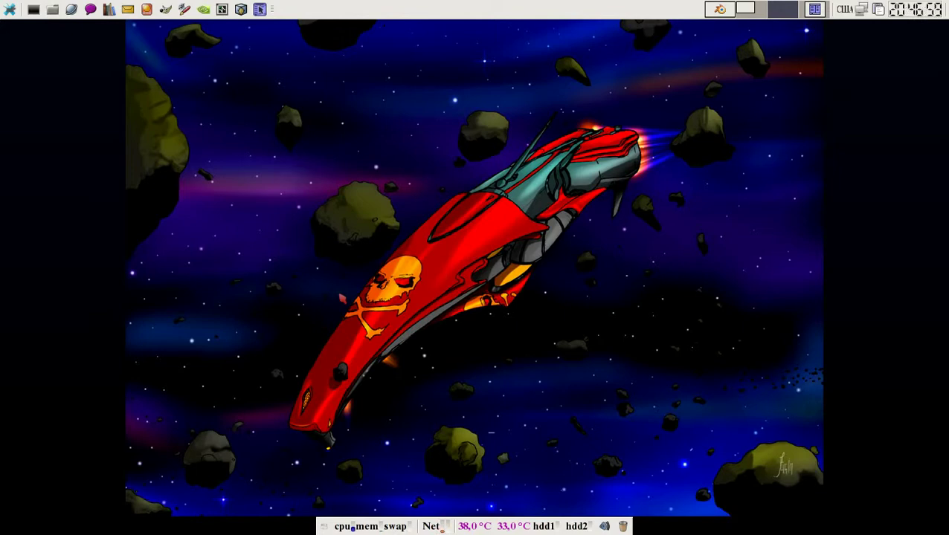
# Leave the reference image and compare the minnaret and toon asteroids' materials, ending on minnaret.
pyautogui.press('Escape')
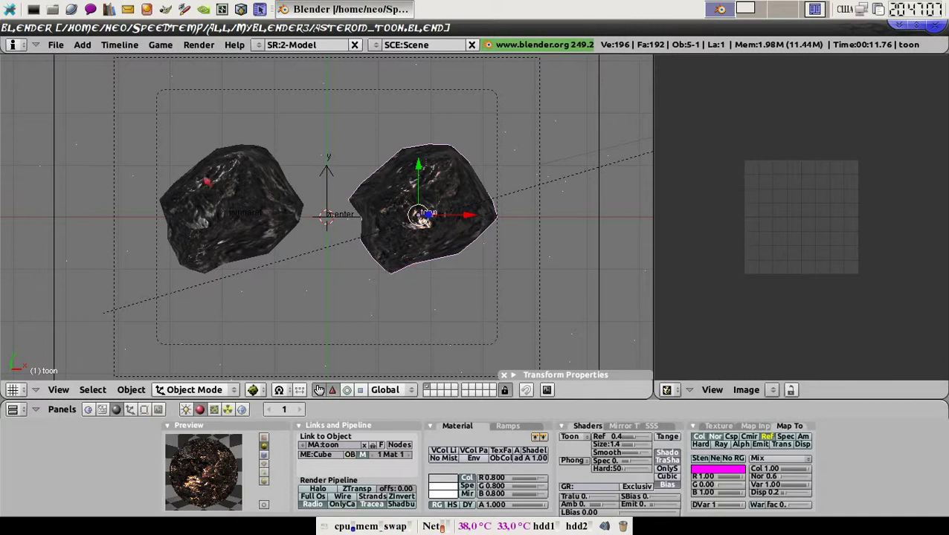
pyautogui.rightClick(254, 199)
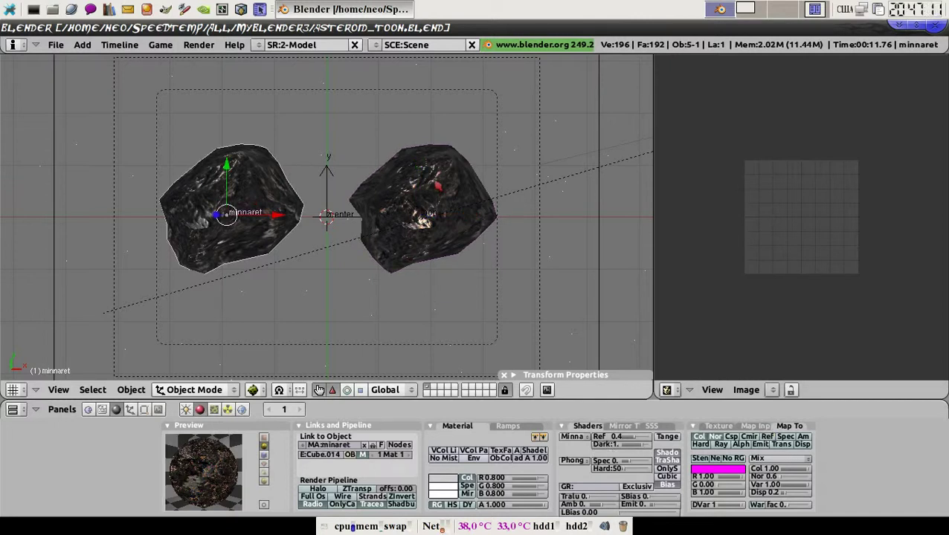
pyautogui.rightClick(421, 216)
pyautogui.rightClick(253, 205)
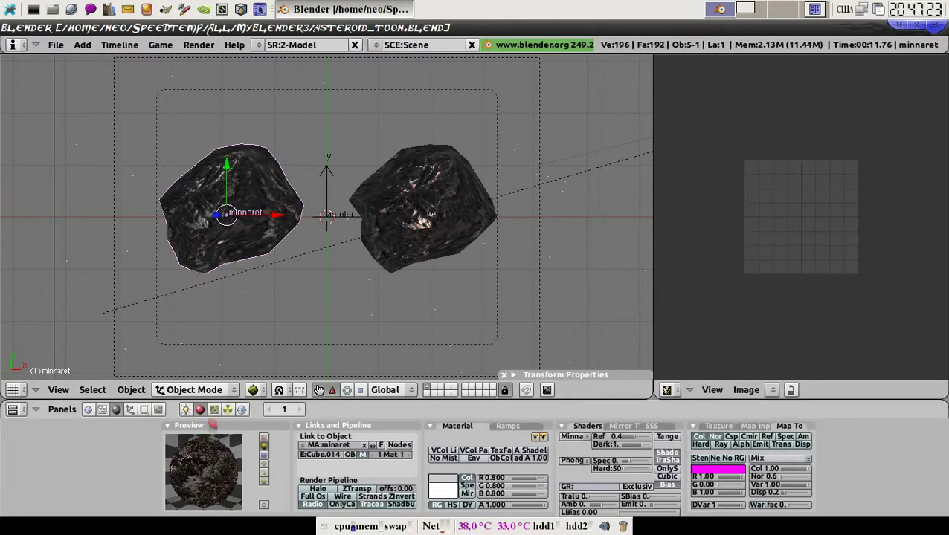
pyautogui.click(242, 413)
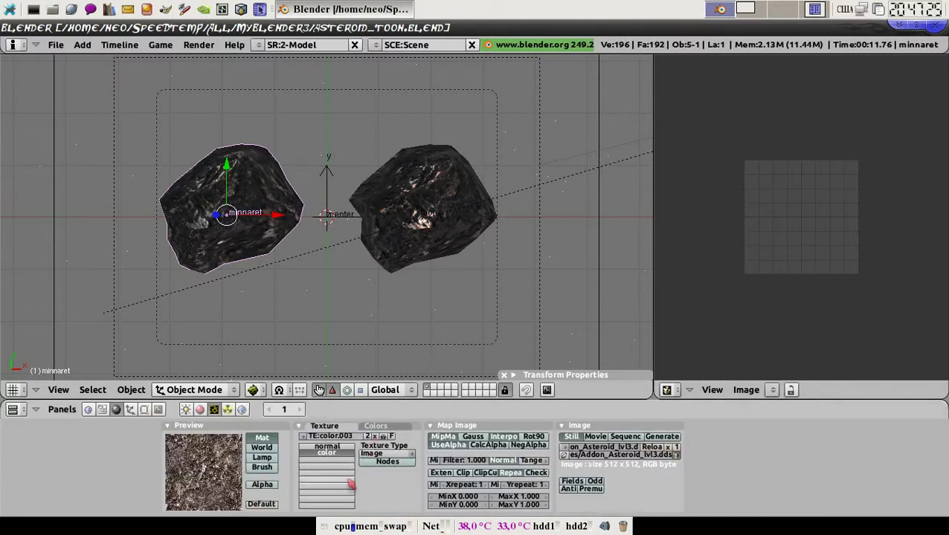
pyautogui.click(332, 447)
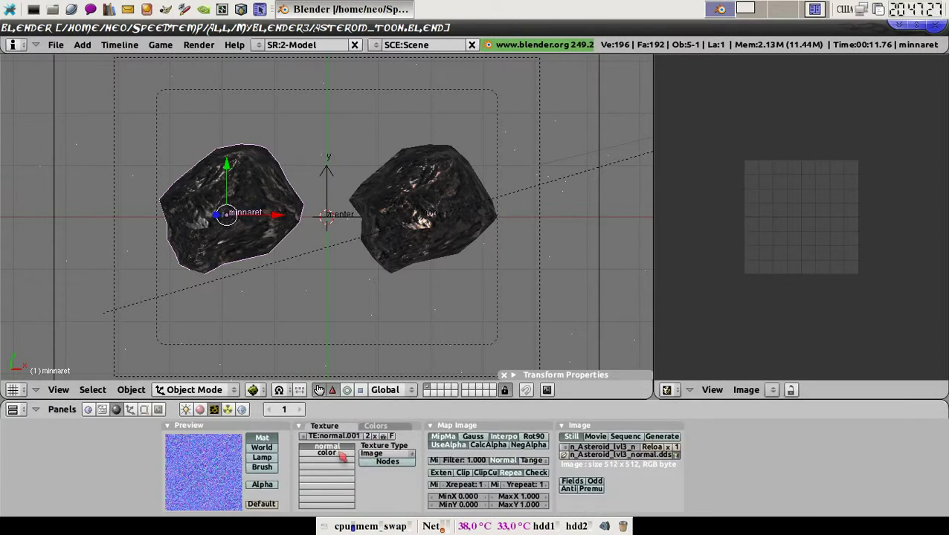
pyautogui.click(331, 454)
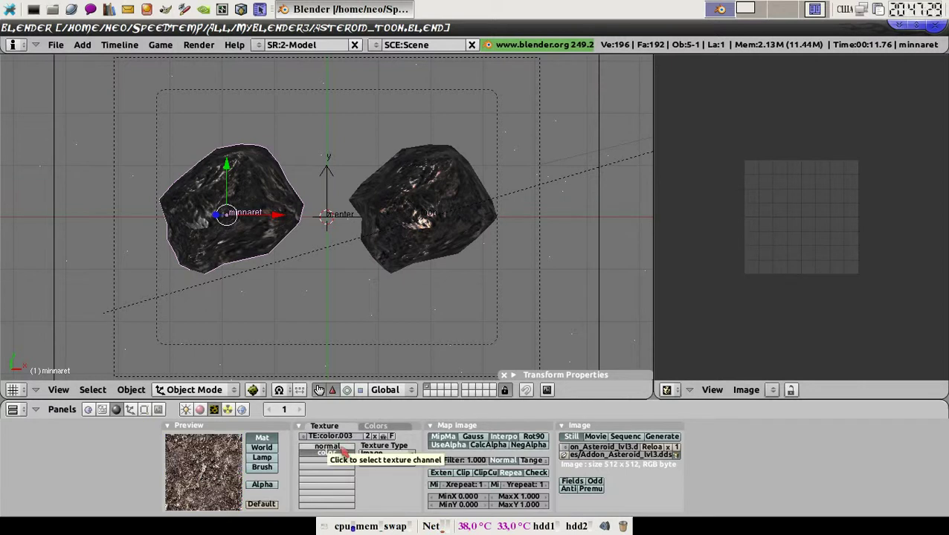
pyautogui.click(327, 446)
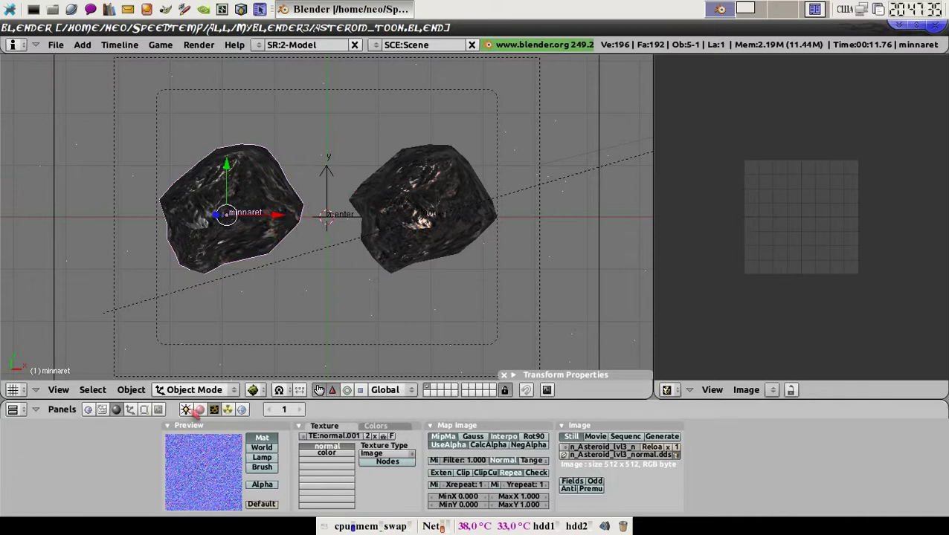
pyautogui.click(199, 410)
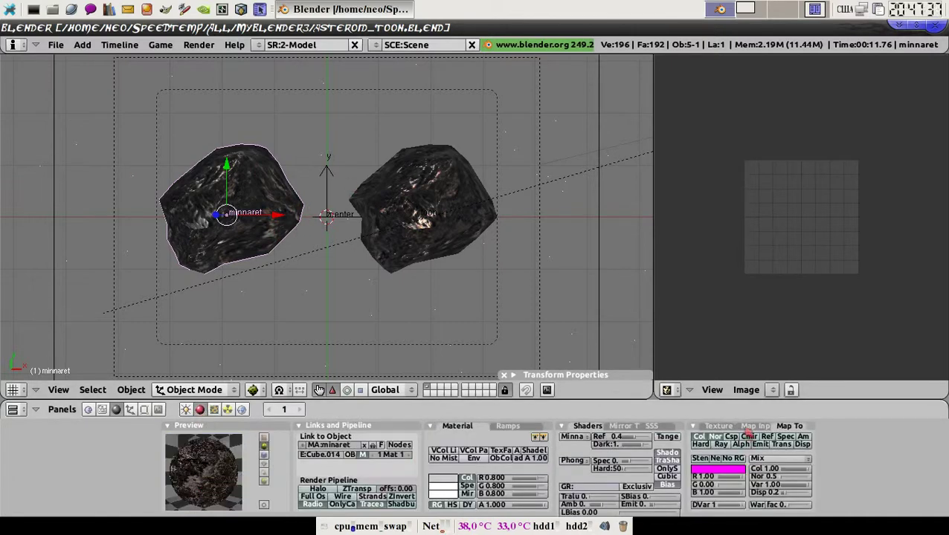
# Make minnaret's texture also map to Nor at strength 0.5, then select the spot lamp.
pyautogui.click(754, 426)
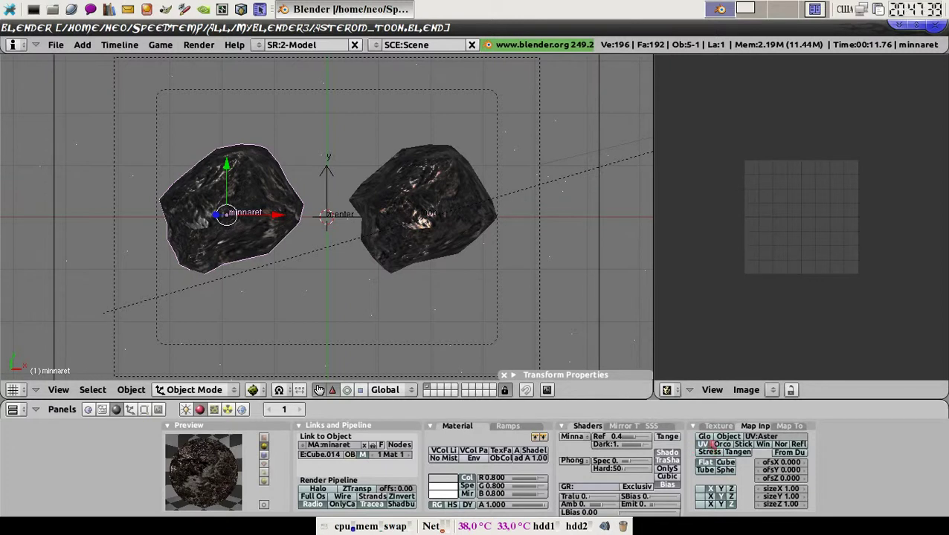
pyautogui.click(789, 426)
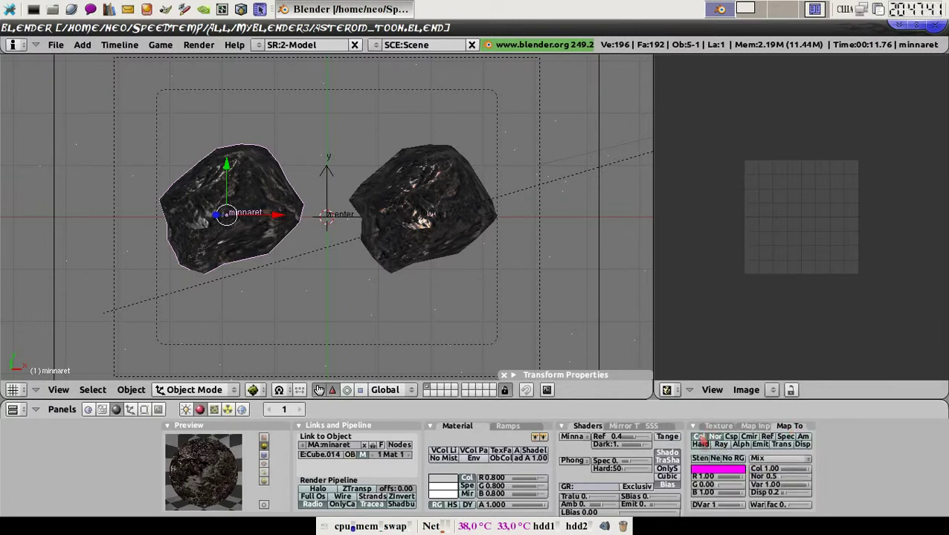
pyautogui.click(714, 437)
pyautogui.click(757, 476)
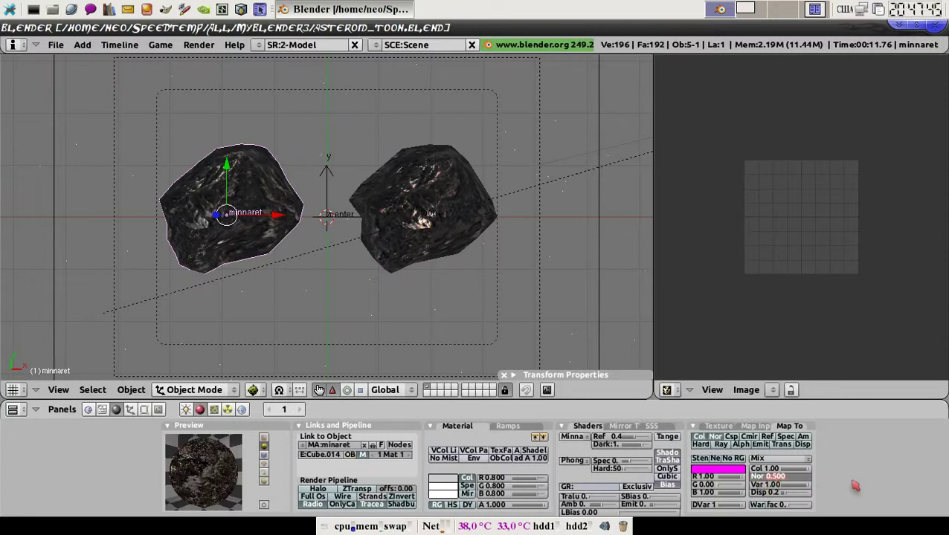
pyautogui.press('Return')
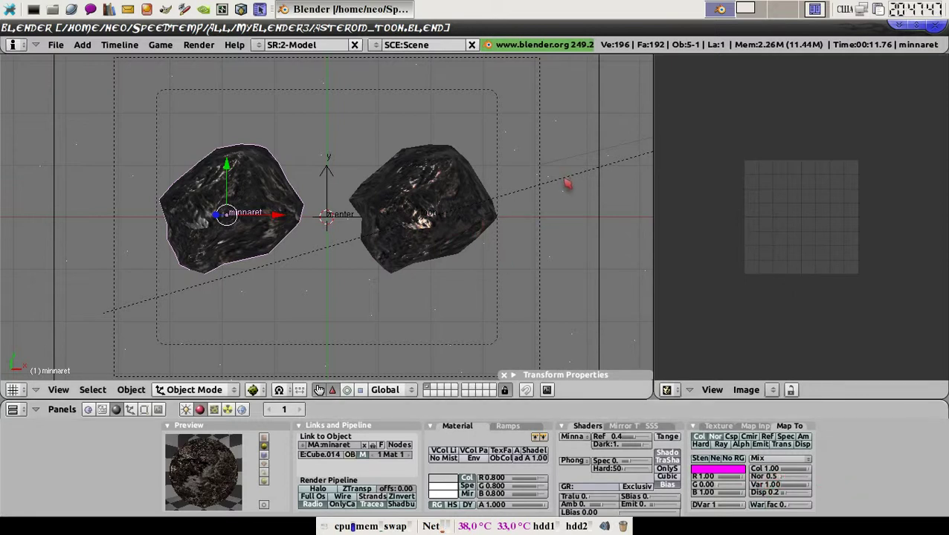
pyautogui.rightClick(567, 183)
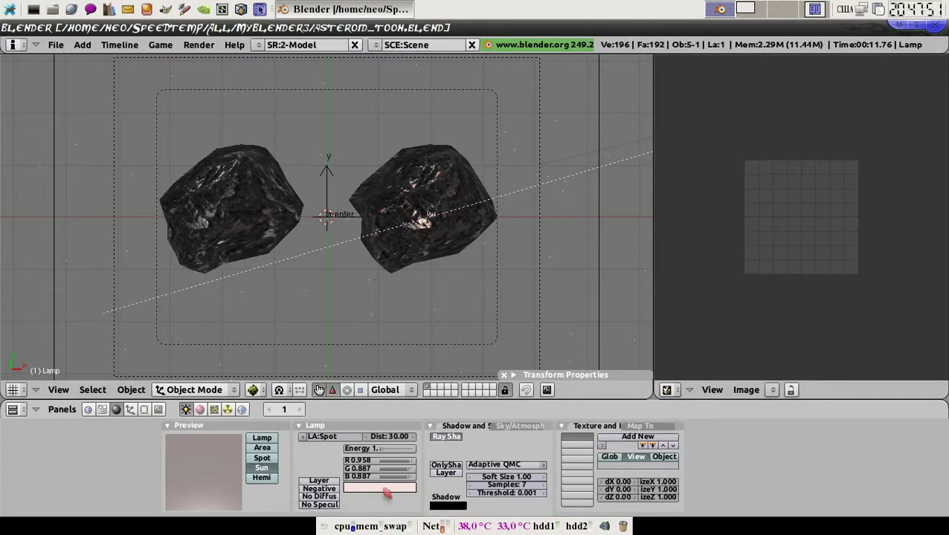
# Toggle the lamp's OnlyShadow on and off, then return to minnaret's material settings.
pyautogui.click(457, 467)
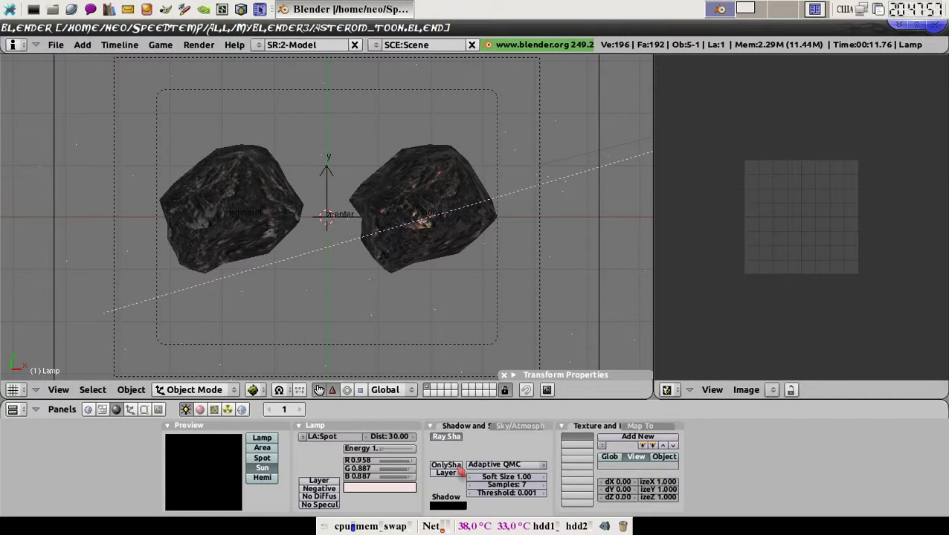
pyautogui.click(459, 467)
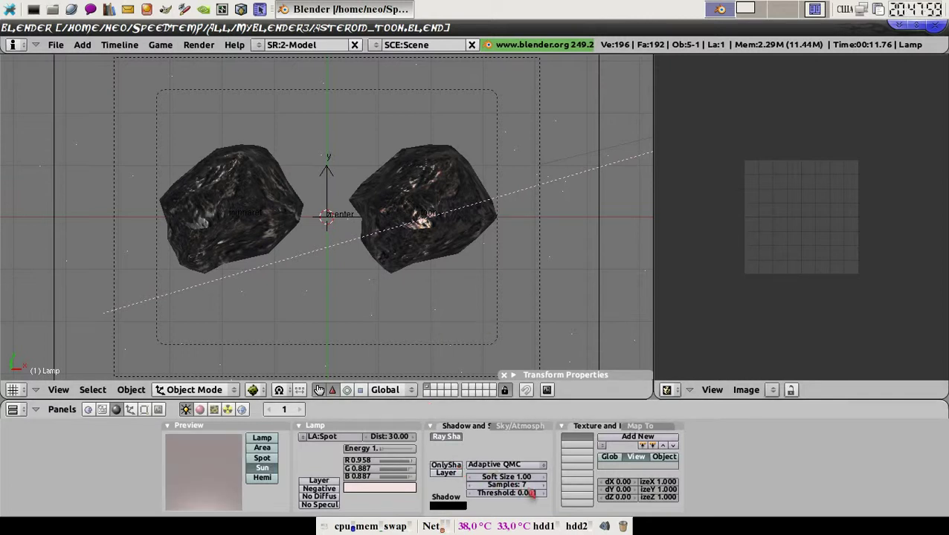
pyautogui.click(201, 410)
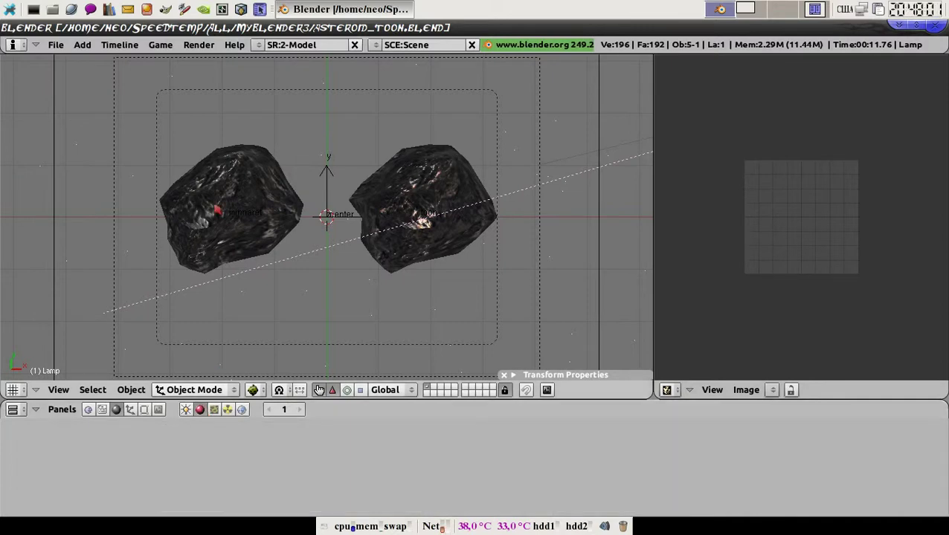
pyautogui.rightClick(216, 210)
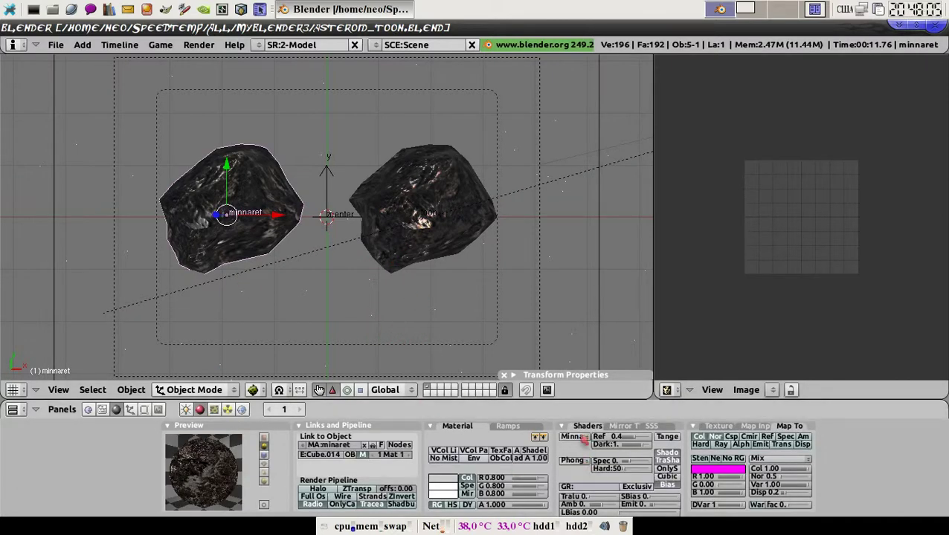
# Compare minnaret and toon Colorbands in the Ramps tab, ending on toon's brown Burn ramp.
pyautogui.rightClick(442, 190)
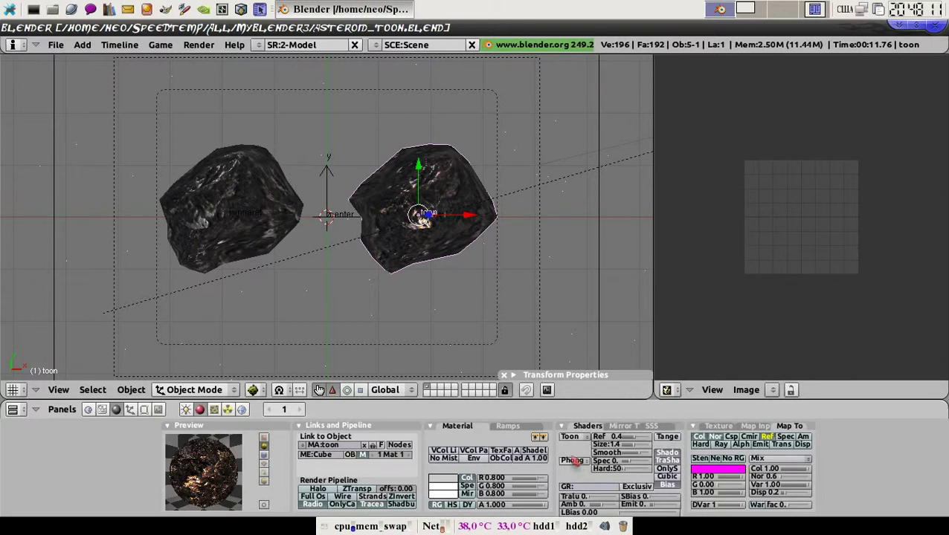
pyautogui.rightClick(249, 196)
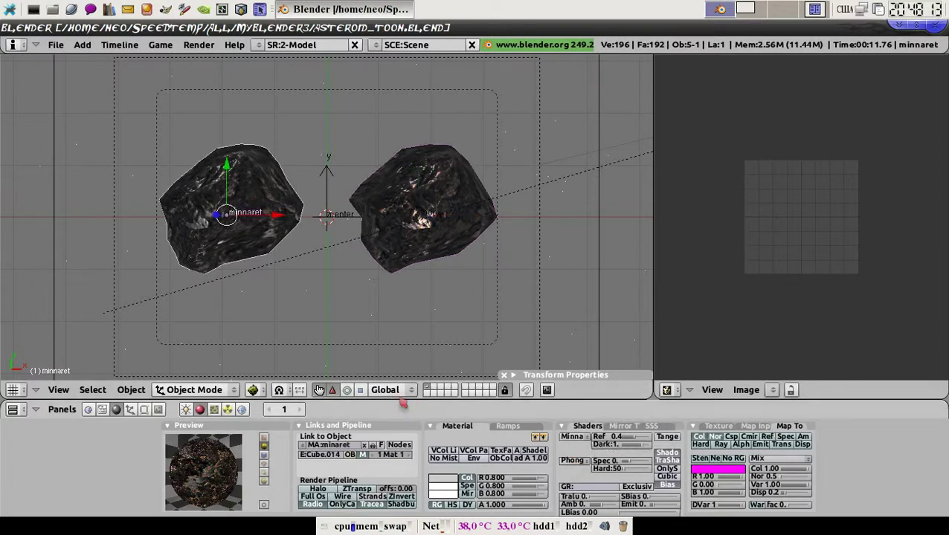
pyautogui.click(511, 425)
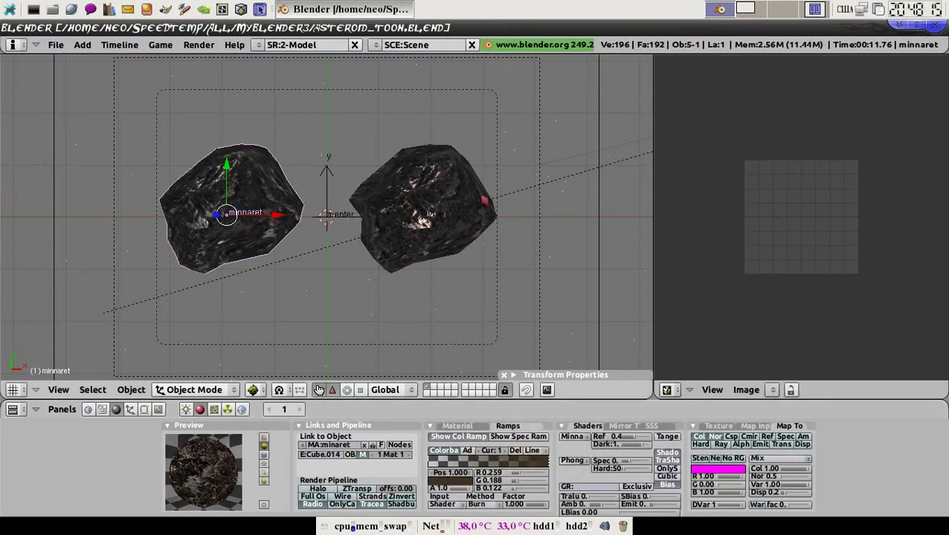
pyautogui.rightClick(421, 212)
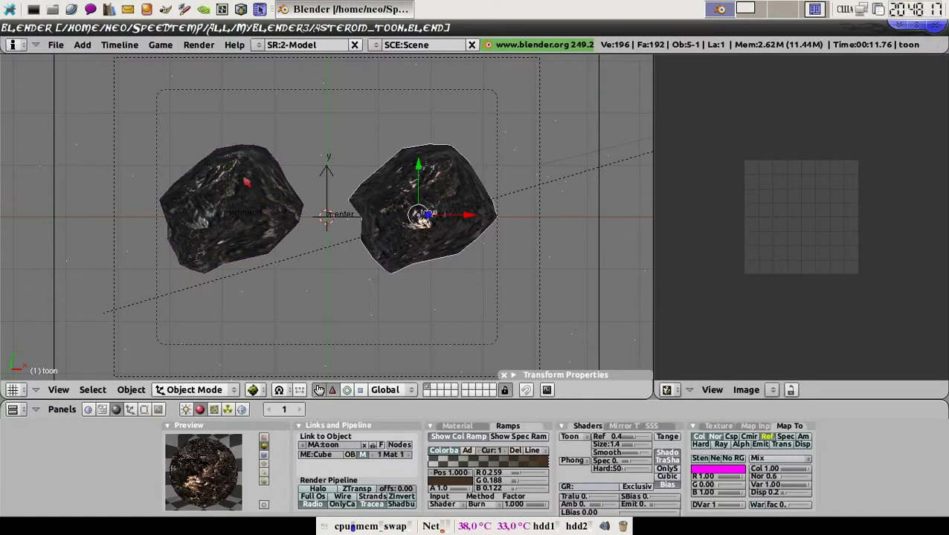
pyautogui.rightClick(246, 182)
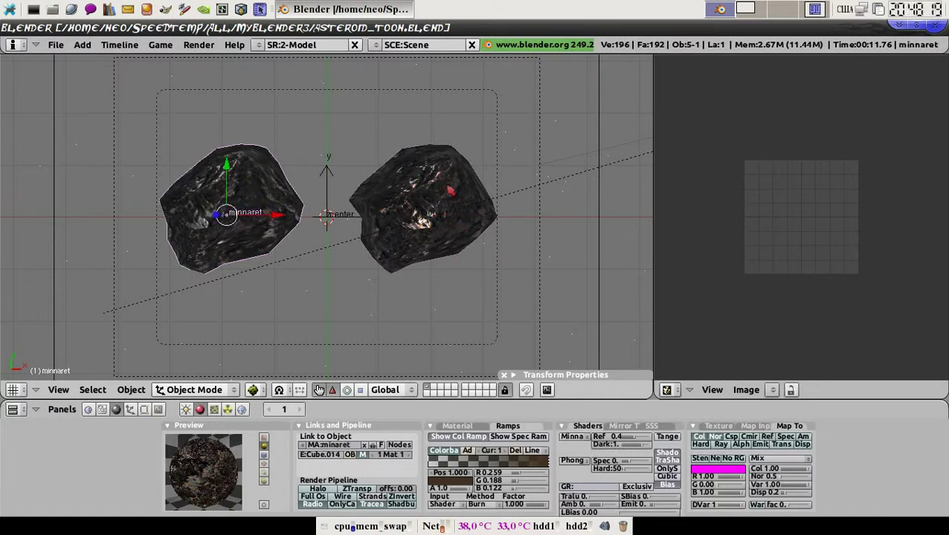
pyautogui.rightClick(421, 212)
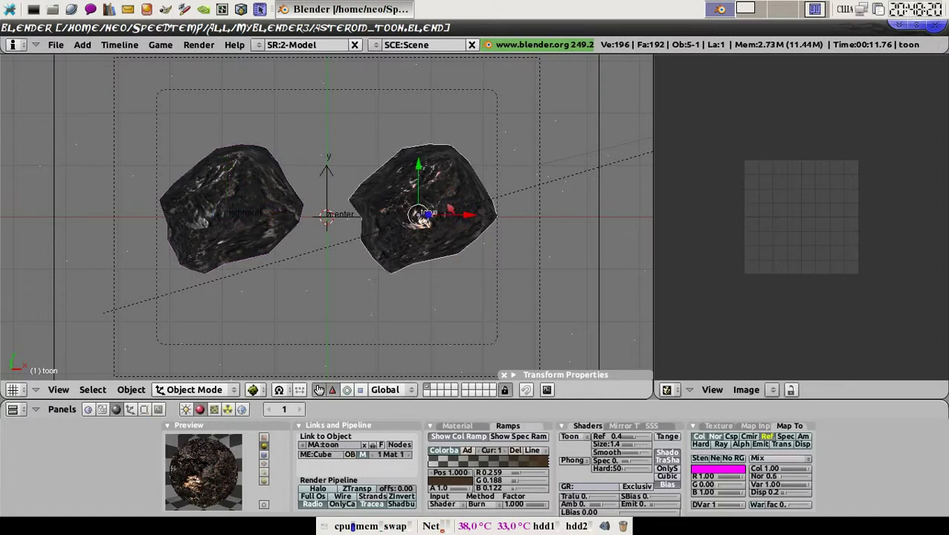
pyautogui.click(477, 504)
pyautogui.click(476, 498)
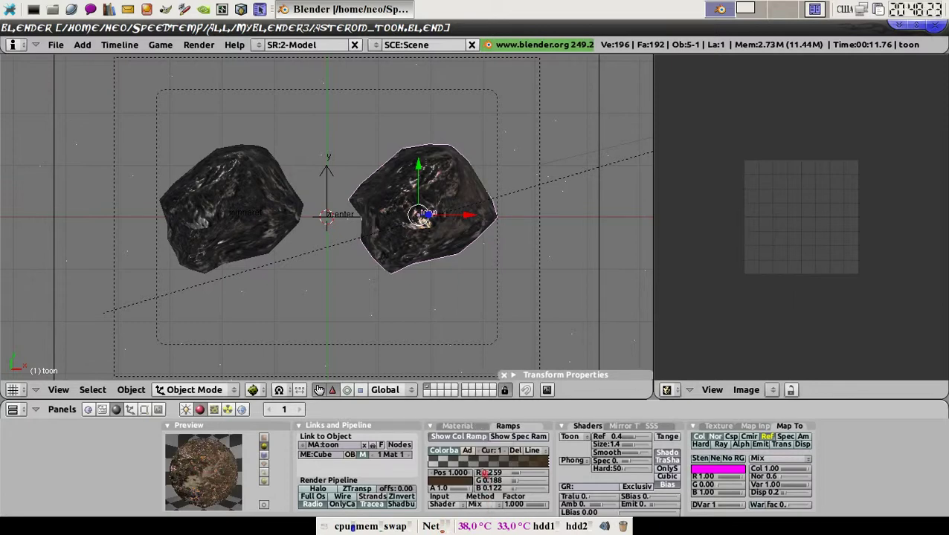
pyautogui.scroll(1, 328, 216)
pyautogui.moveTo(328, 216)
pyautogui.mouseDown(button='middle')
pyautogui.moveTo(371, 223)
pyautogui.moveTo(312, 223)
pyautogui.moveTo(386, 216)
pyautogui.moveTo(349, 224)
pyautogui.moveTo(342, 209)
pyautogui.mouseUp(button='middle')
pyautogui.scroll(-2, 327, 215)
pyautogui.scroll(4, 328, 216)
pyautogui.scroll(-2, 328, 215)
pyautogui.scroll(5, 327, 216)
pyautogui.scroll(-5, 327, 216)
pyautogui.scroll(-2, 328, 215)
pyautogui.scroll(-2, 327, 216)
pyautogui.click(479, 505)
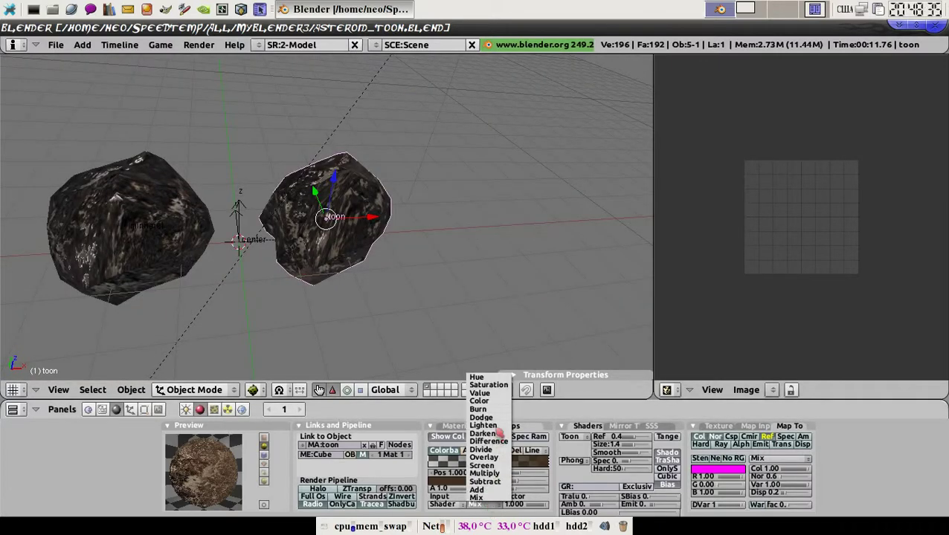
pyautogui.rightClick(239, 241)
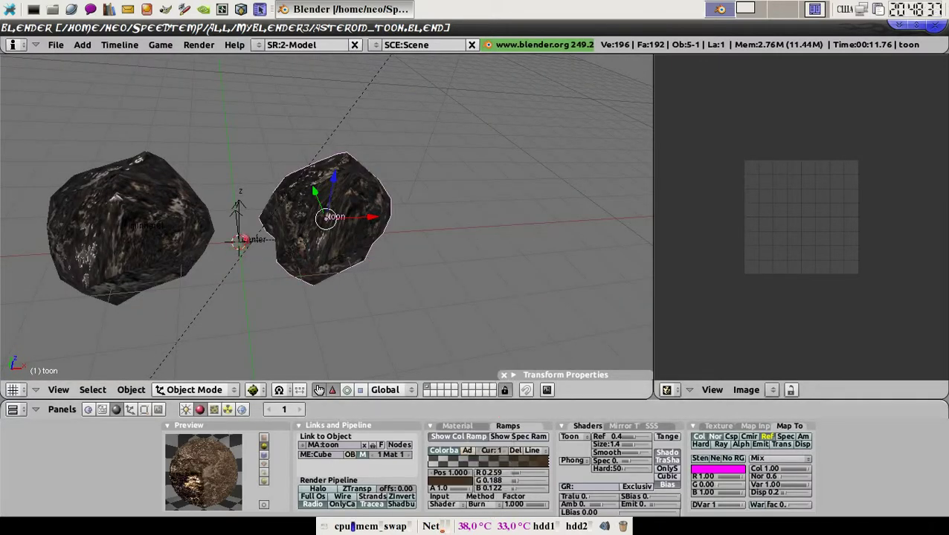
pyautogui.press('KP_Decimal')
# In a zoomed-out camera view, select minnaret and show its grey 0.800 base colour.
pyautogui.press('KP_0')
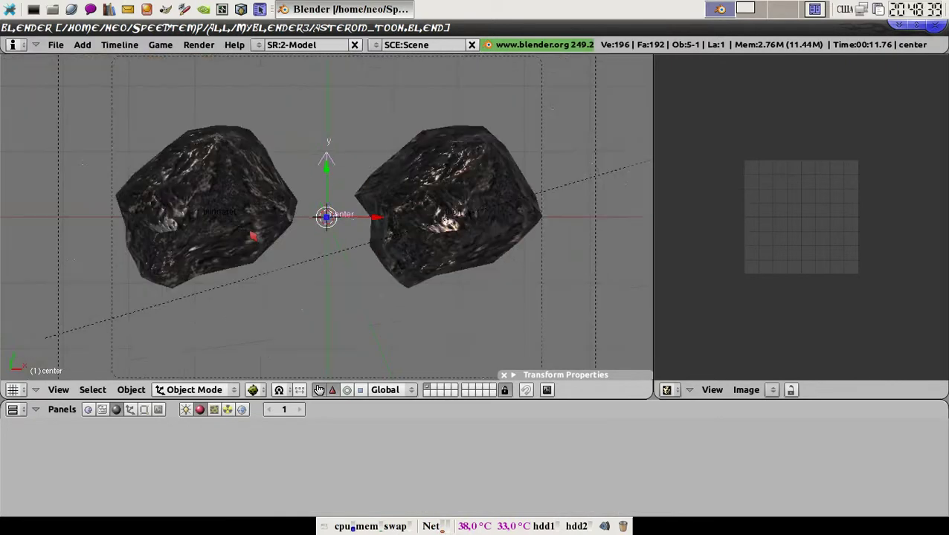
pyautogui.press('KP_Subtract')
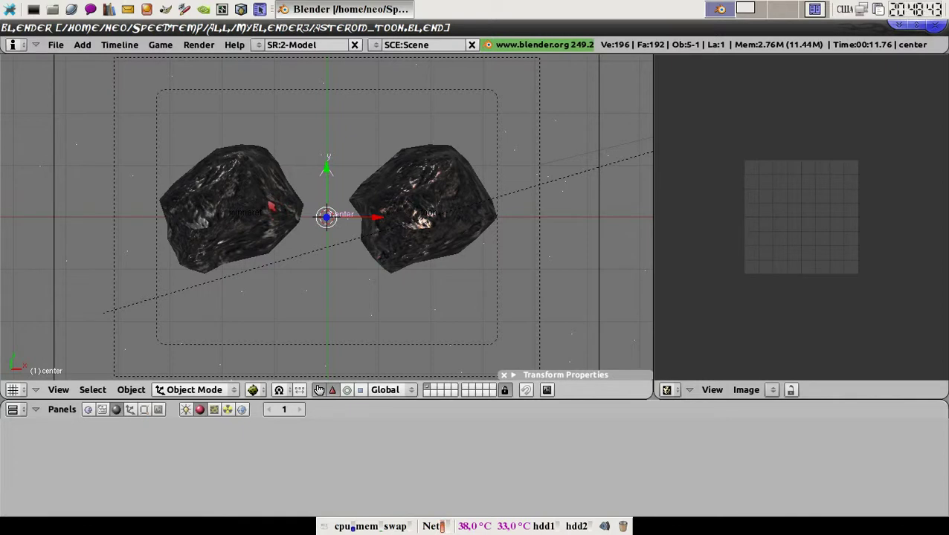
pyautogui.rightClick(270, 205)
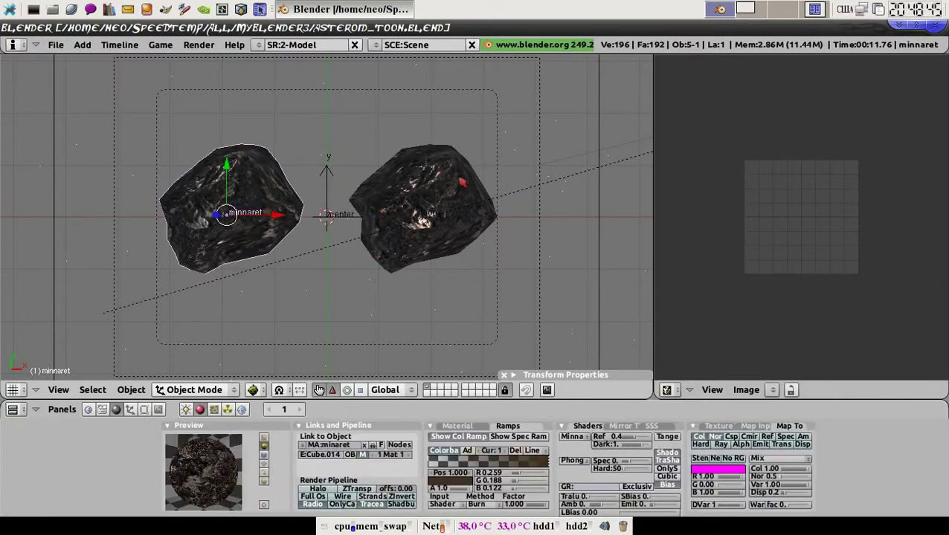
pyautogui.rightClick(462, 182)
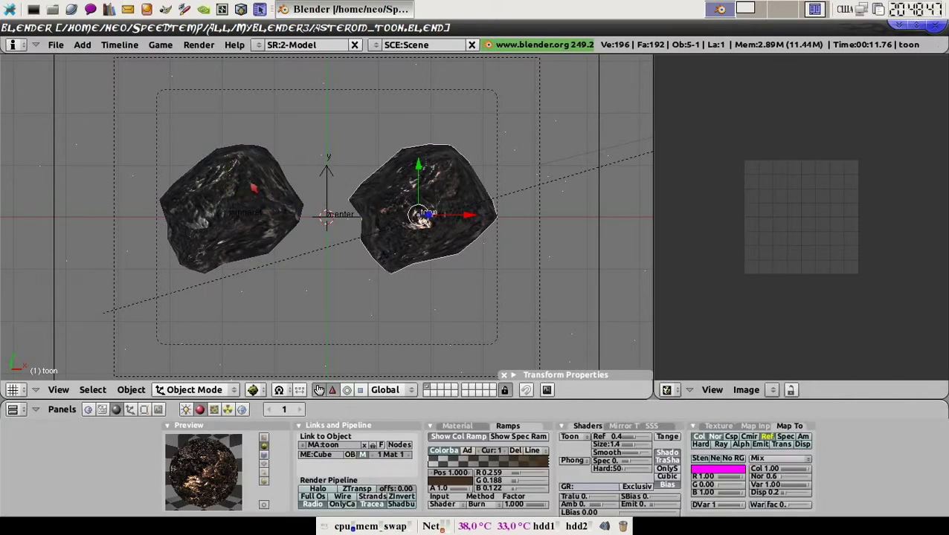
pyautogui.rightClick(238, 201)
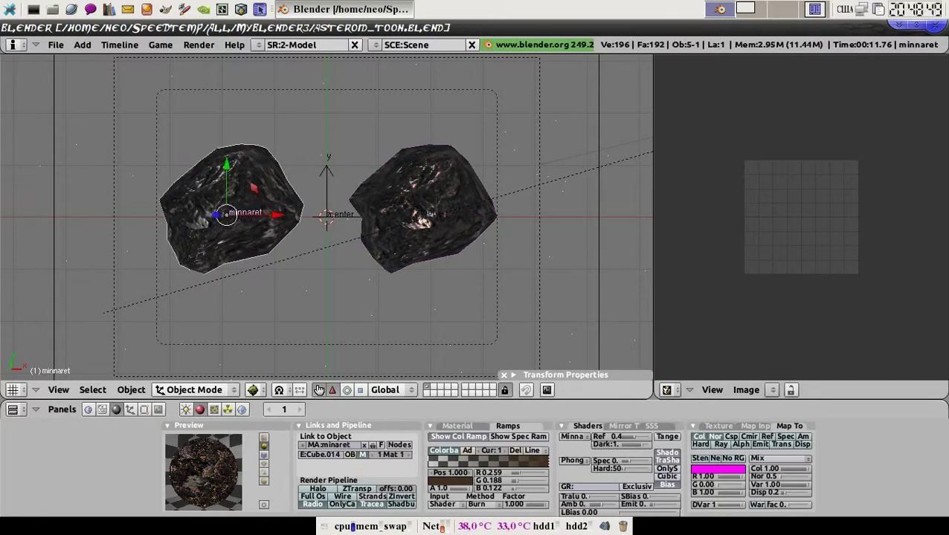
pyautogui.click(457, 426)
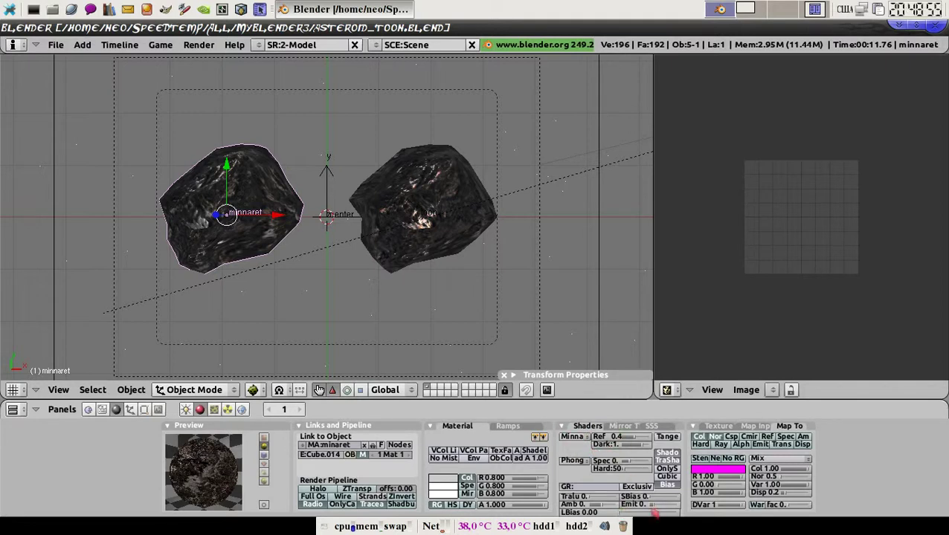
# Try raising minnaret's Emit to about 0.33 and undo it, then reset toon's Emit to zero.
pyautogui.moveTo(621, 505); pyautogui.dragTo(650, 505)
pyautogui.hotkey('ctrl', 'z')
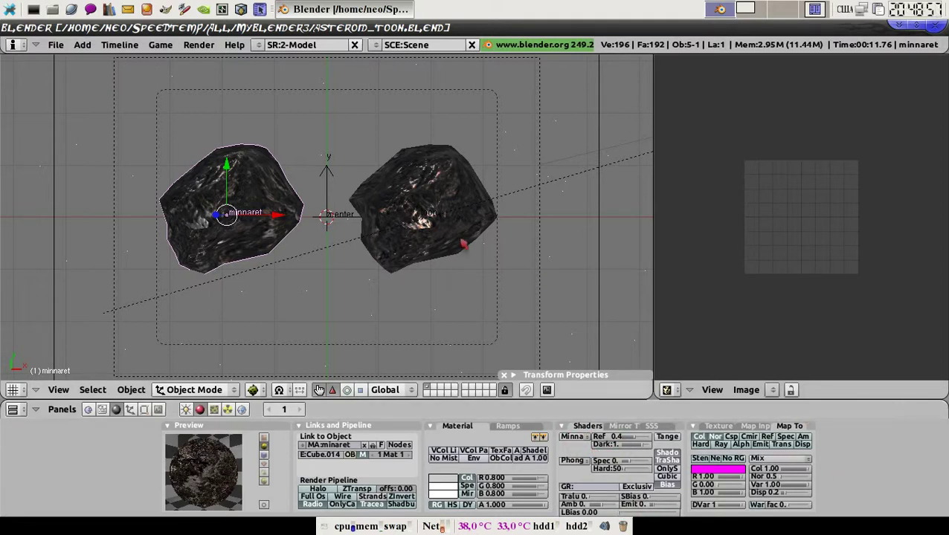
pyautogui.click(459, 238)
pyautogui.rightClick(462, 224)
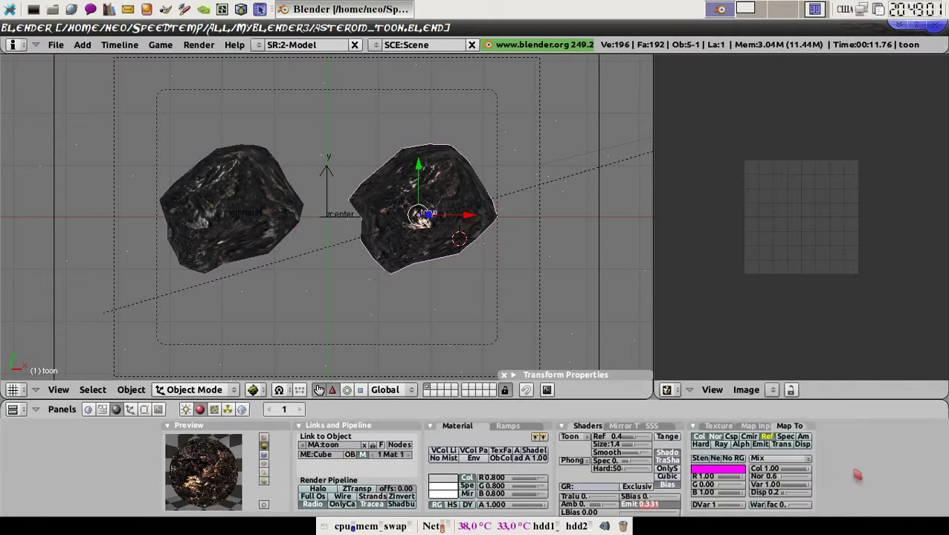
pyautogui.hotkey('ctrl', 'z')
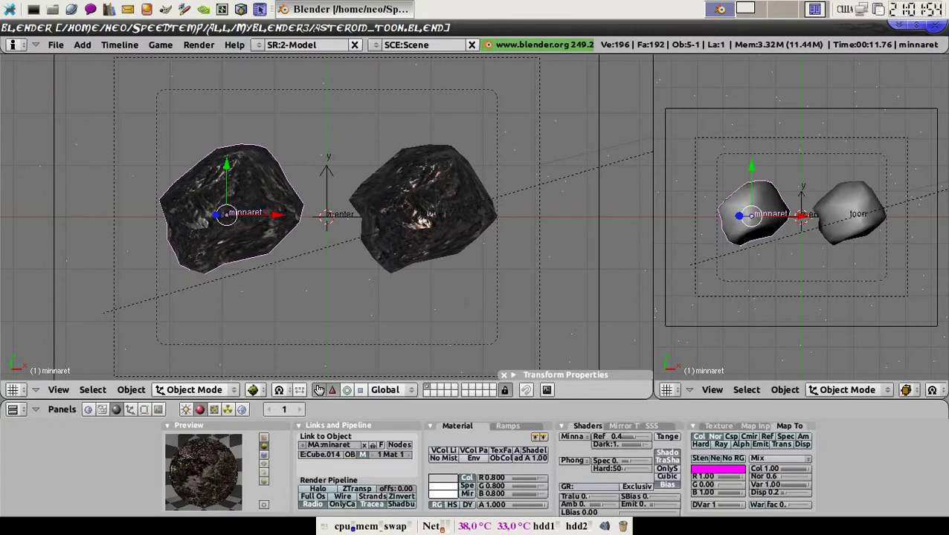
pyautogui.press('p')
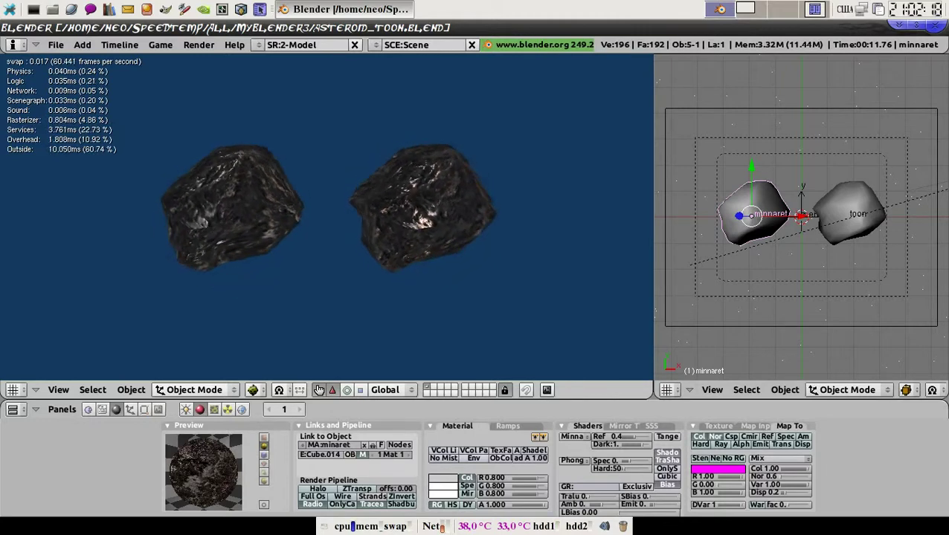
pyautogui.press('Escape')
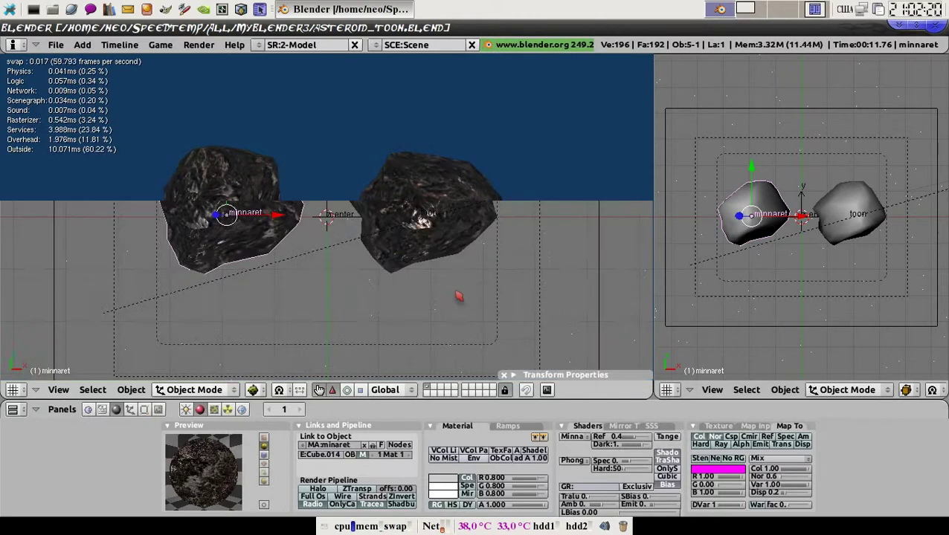
# Duplicate the minnaret rock below the other two and rename the copy test.
pyautogui.hotkey('shift', 'd')
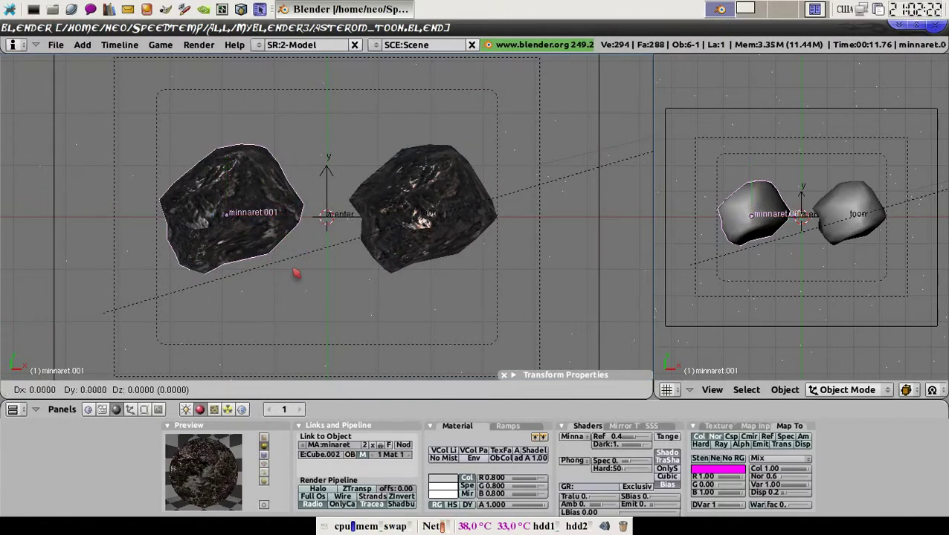
pyautogui.click(379, 367)
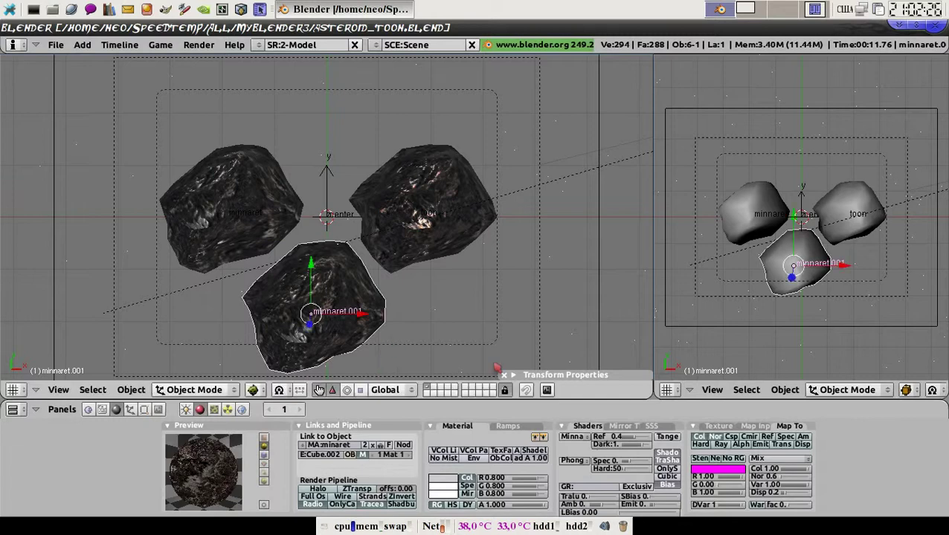
pyautogui.click(512, 375)
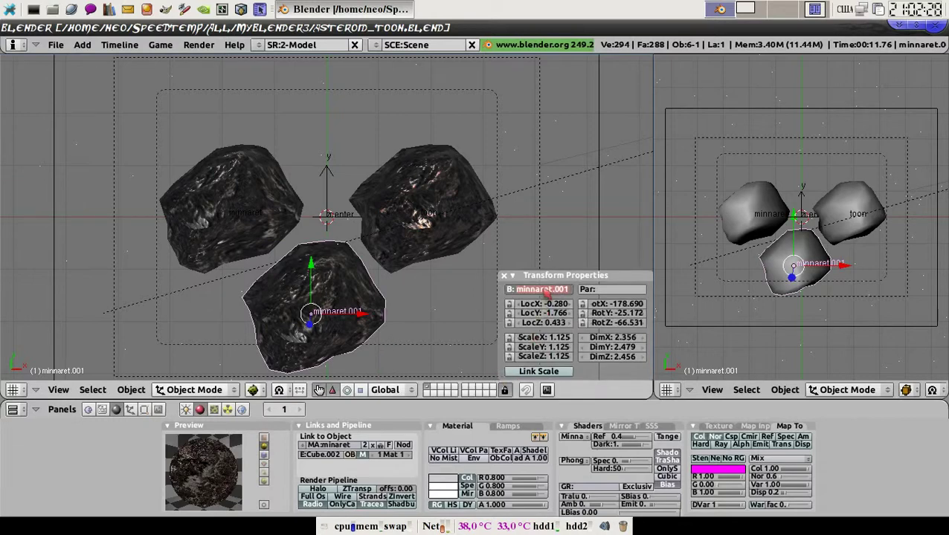
pyautogui.write('test')
pyautogui.press('Return')
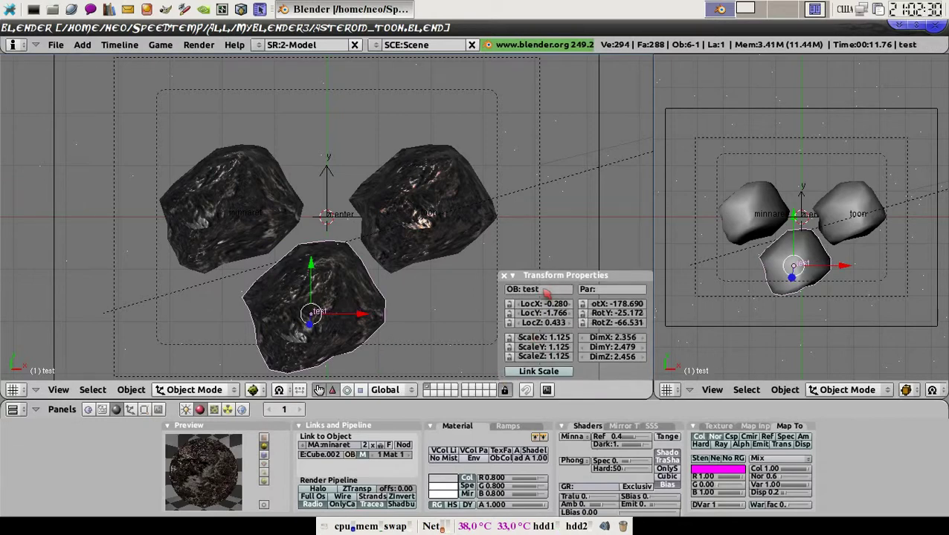
pyautogui.click(513, 276)
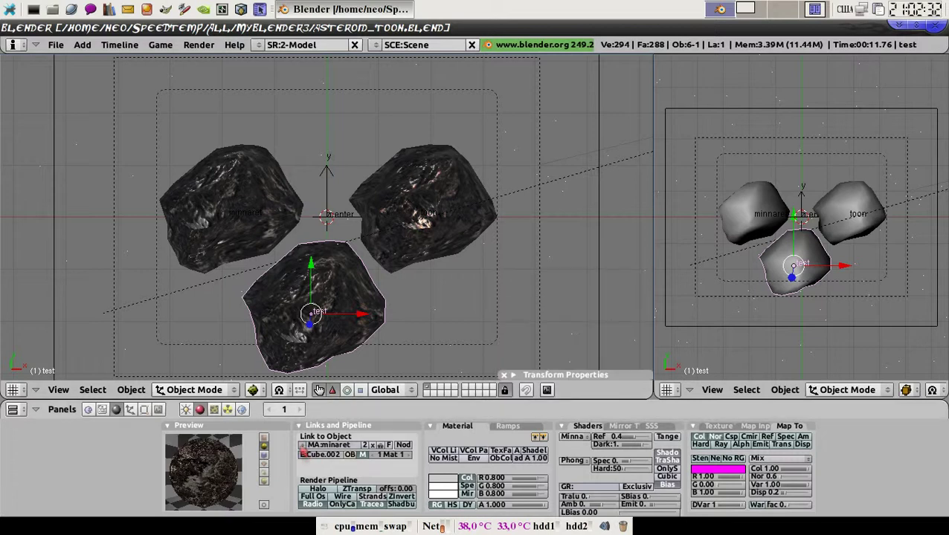
# Give the test rock its own new material, renamed test.001.
pyautogui.click(303, 445)
pyautogui.click(308, 440)
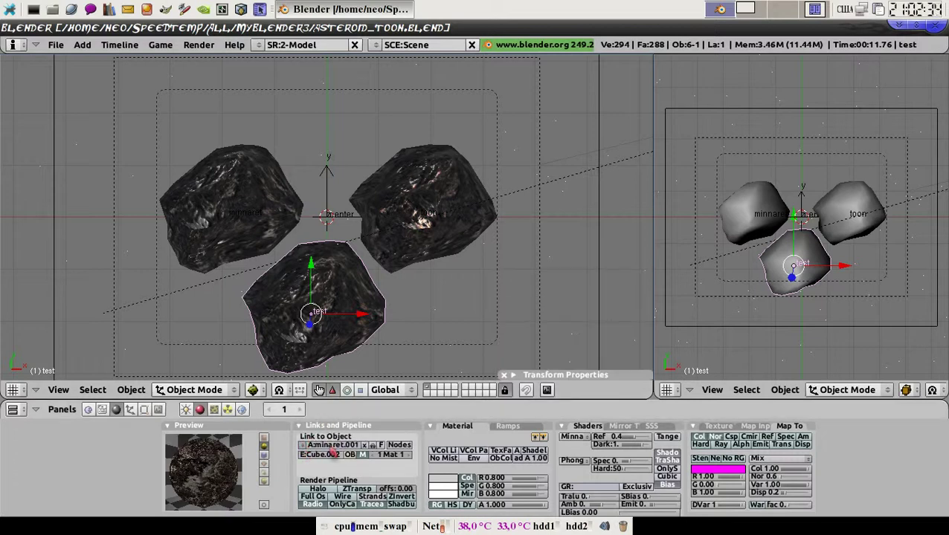
pyautogui.write('test')
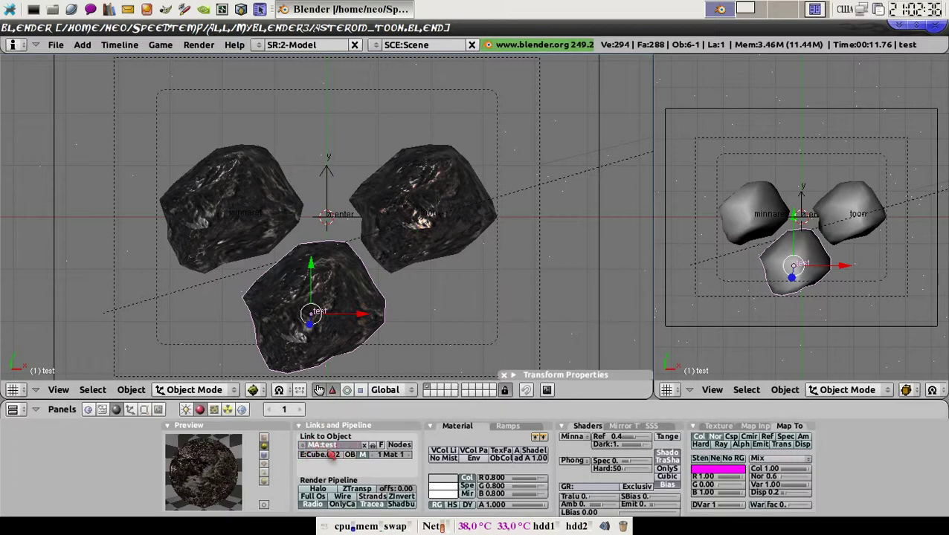
pyautogui.press('Return')
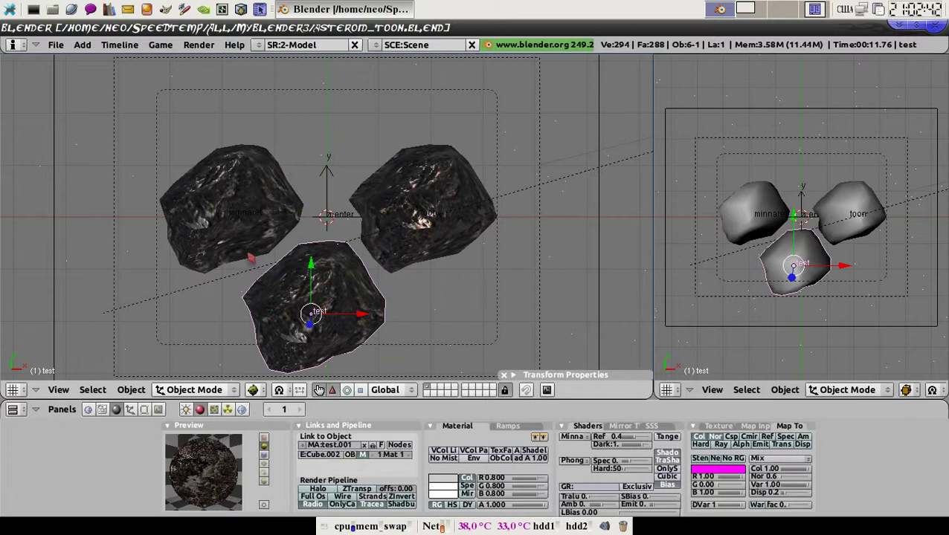
# Switch test.001's diffuse shader from Minnaert to Toon and briefly run the game engine.
pyautogui.click(577, 437)
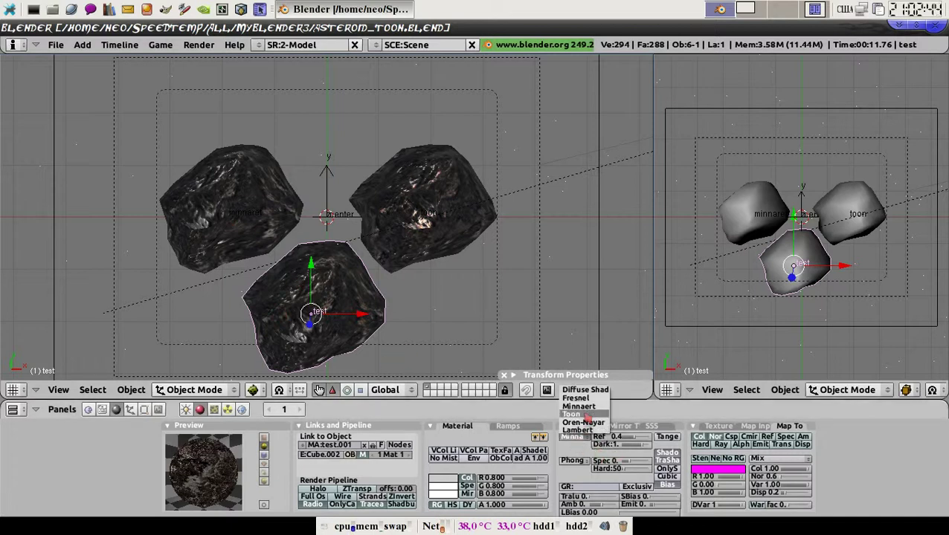
pyautogui.click(586, 417)
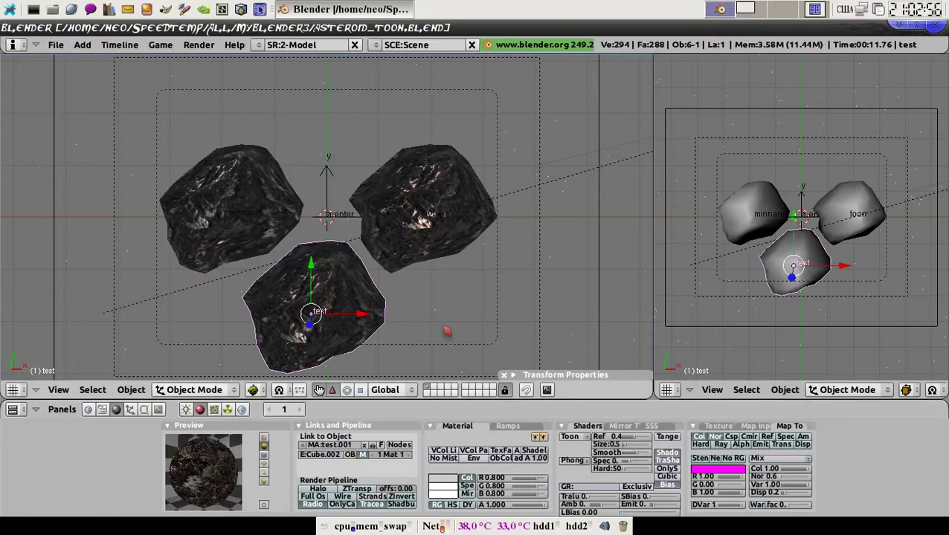
pyautogui.hotkey('ctrl', 'Up')
pyautogui.press('p')
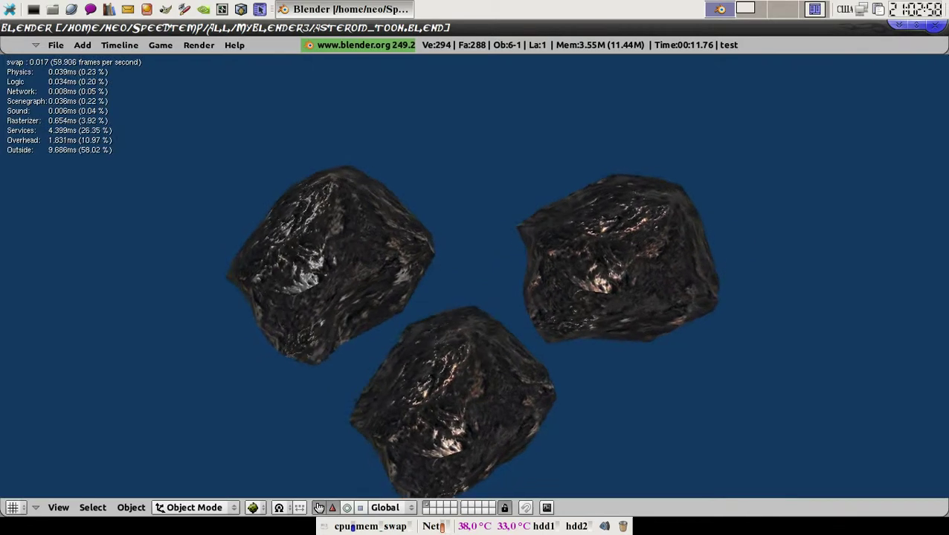
pyautogui.press('Escape')
# Run a longer game-engine preview of the three asteroids in a maximised 3D view, then restore the layout.
pyautogui.hotkey('ctrl', 'Down')
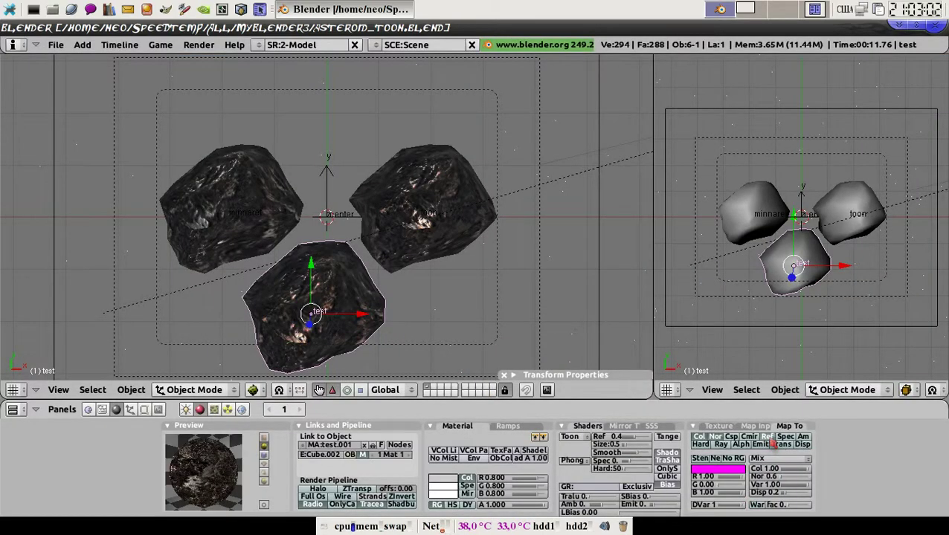
pyautogui.hotkey('ctrl', 'Up')
pyautogui.press('p')
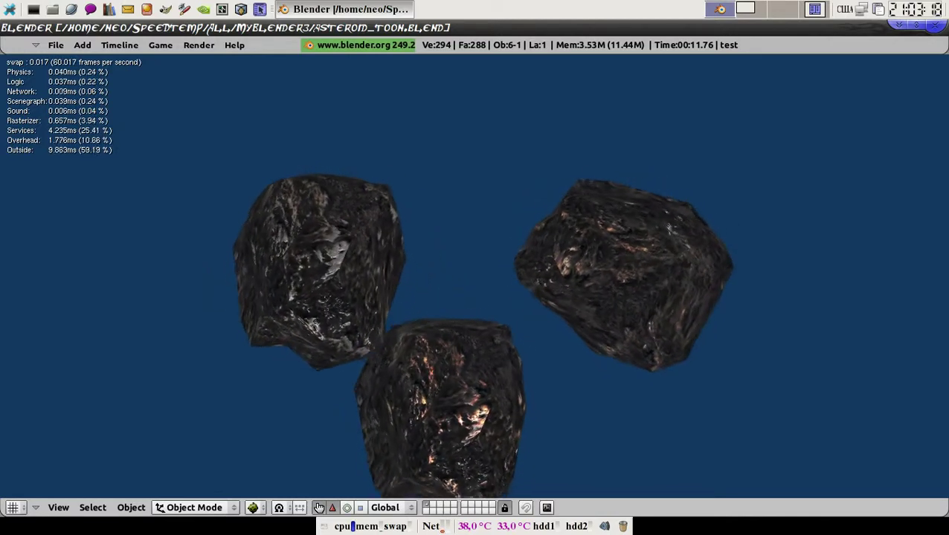
pyautogui.press('Escape')
pyautogui.hotkey('ctrl', 'Up')
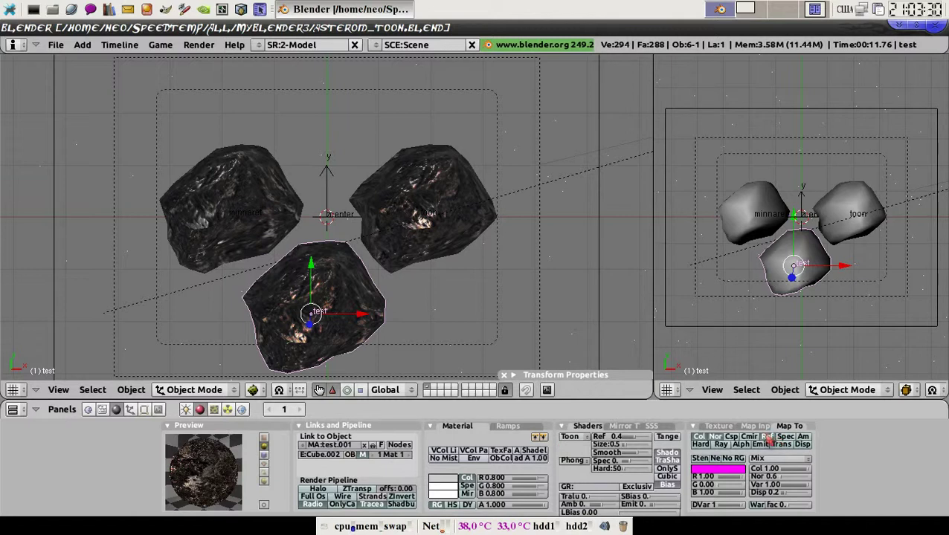
# Test the colour ramp blend as Mix in the game engine, then set it back to Burn.
pyautogui.click(510, 426)
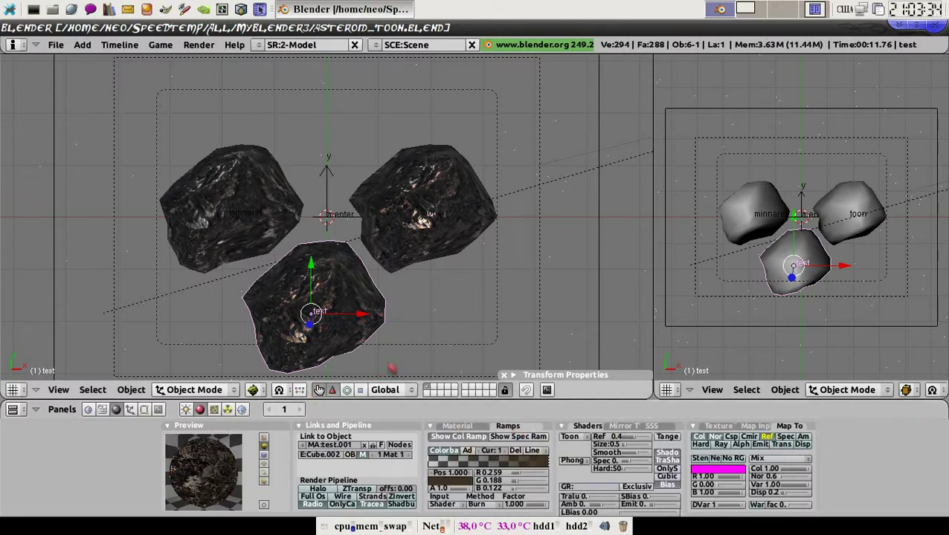
pyautogui.click(489, 504)
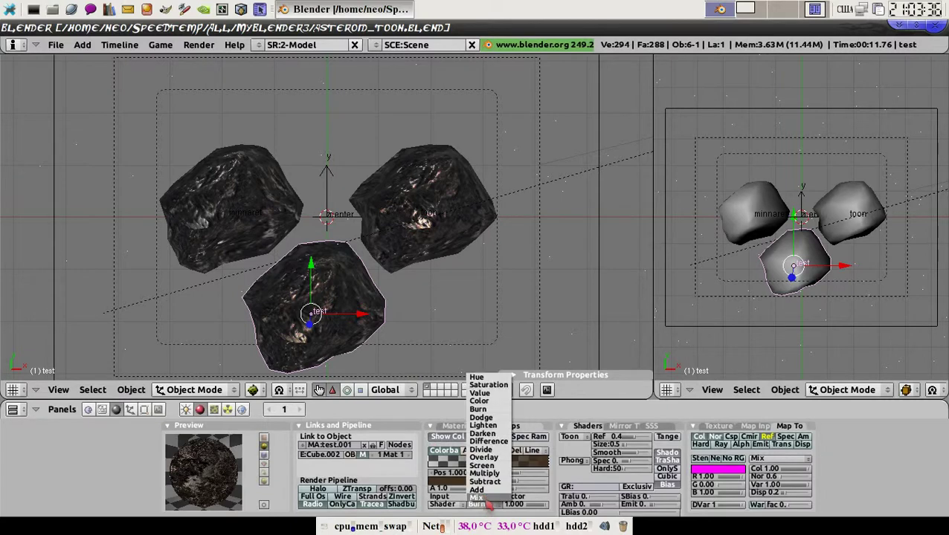
pyautogui.click(480, 497)
pyautogui.hotkey('ctrl', 'Up')
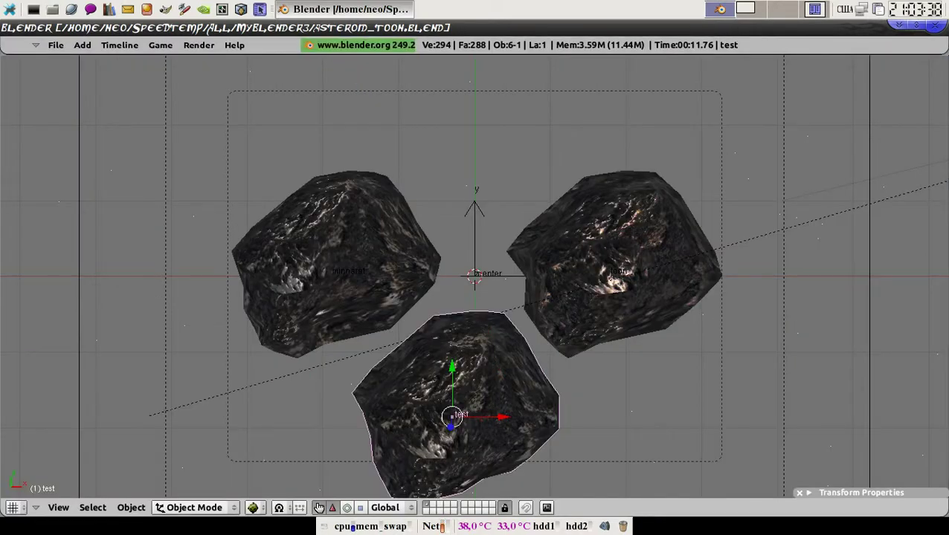
pyautogui.press('p')
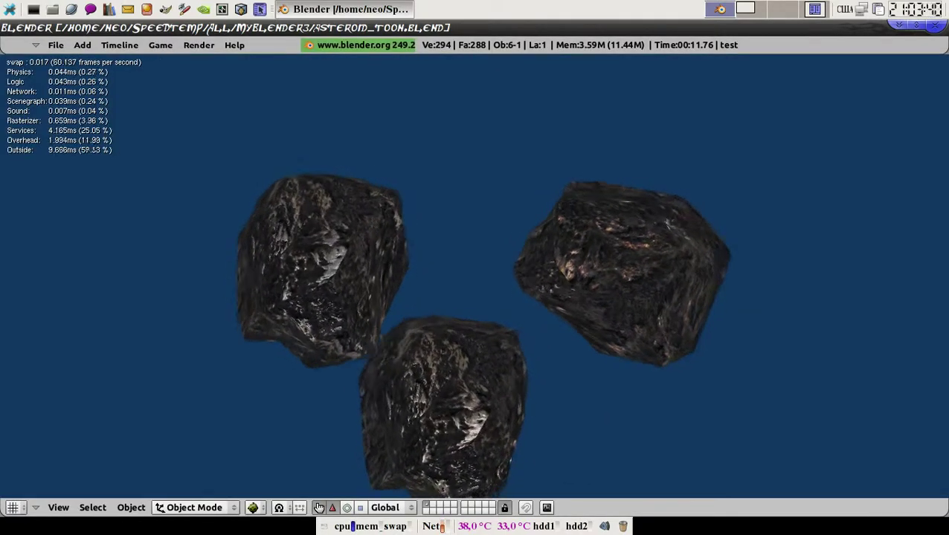
pyautogui.press('Escape')
pyautogui.hotkey('ctrl', 'Up')
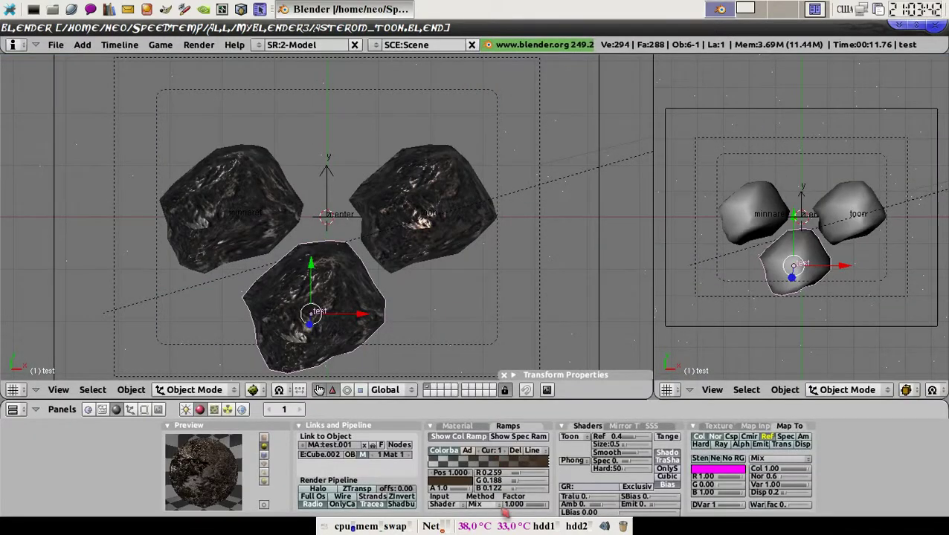
pyautogui.click(495, 505)
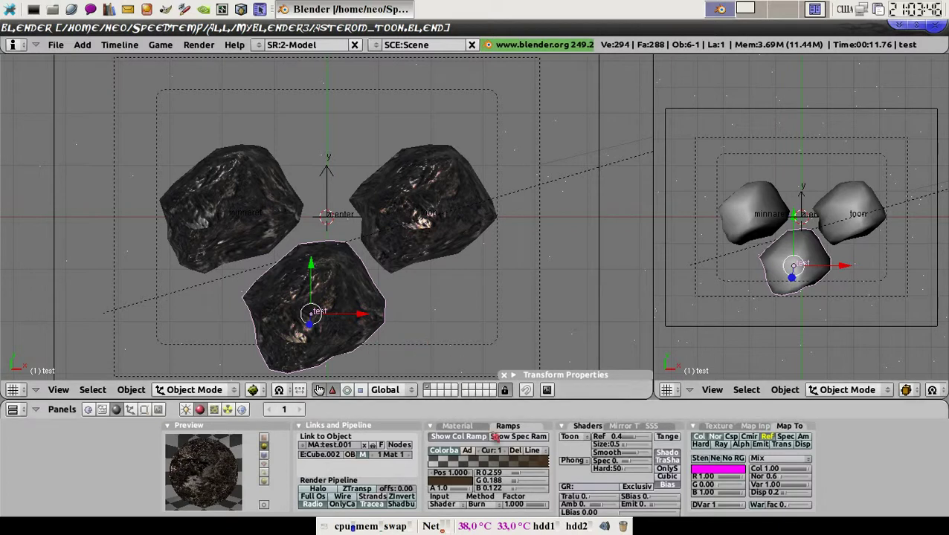
# Set the specular ramp blend to Burn with a pale pink end stop.
pyautogui.click(510, 439)
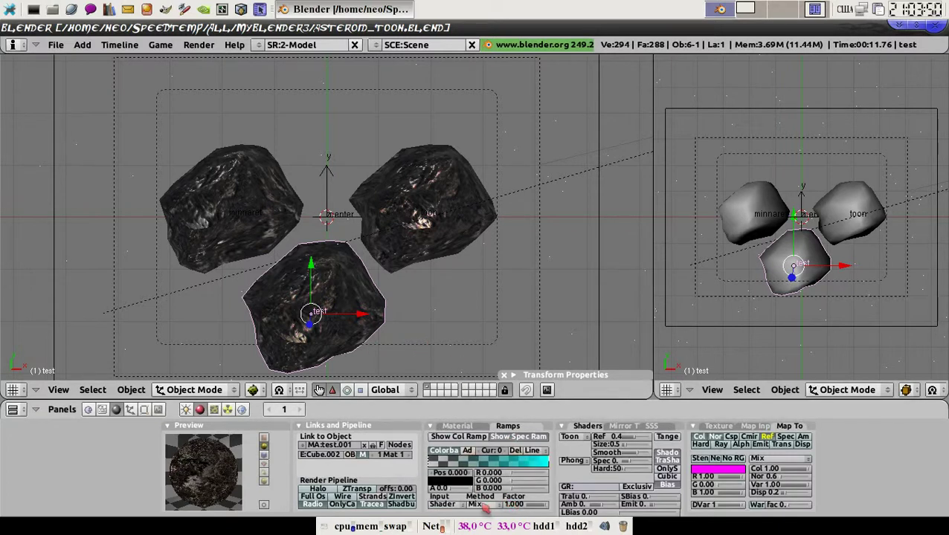
pyautogui.click(483, 505)
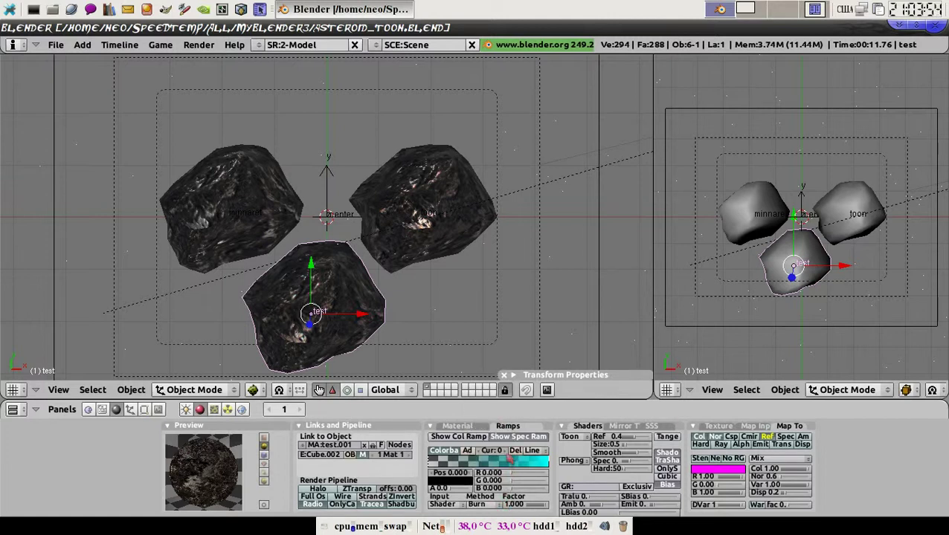
pyautogui.click(506, 457)
pyautogui.click(448, 482)
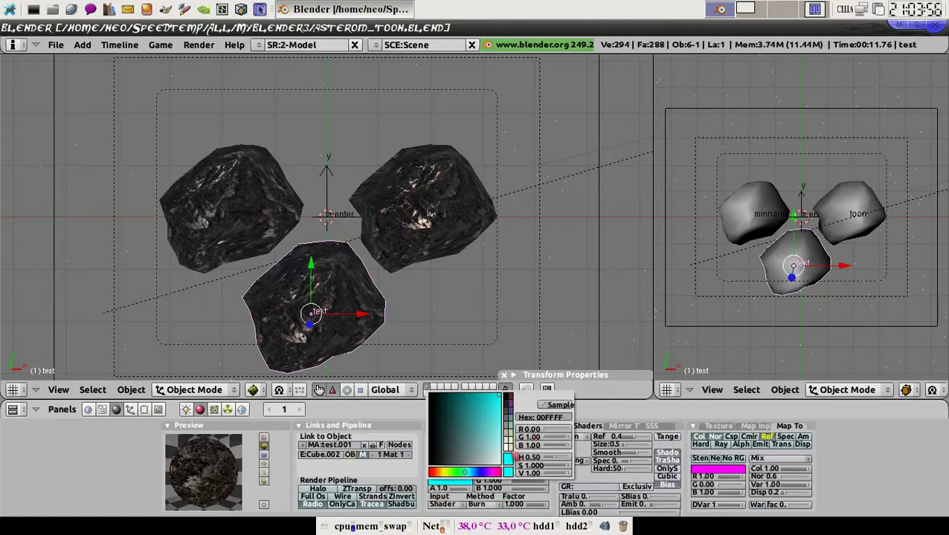
pyautogui.click(429, 214)
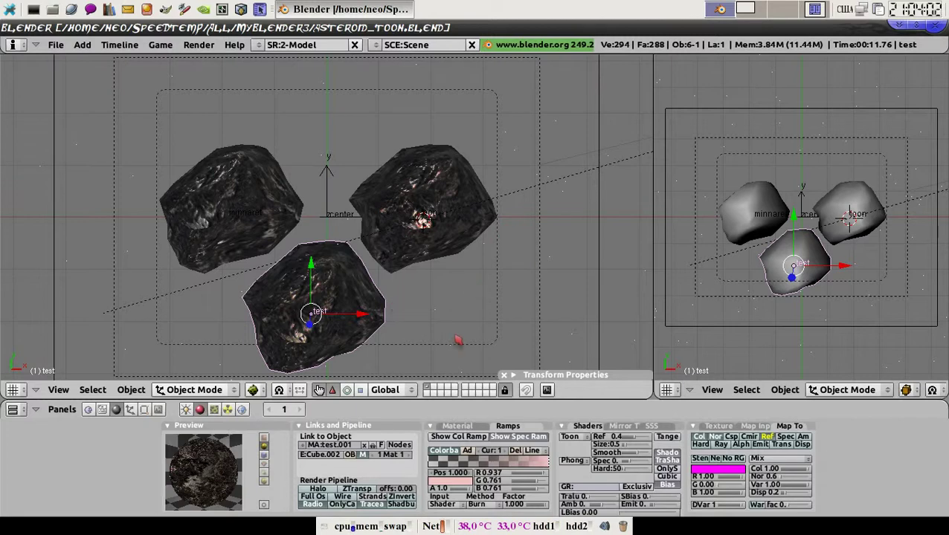
# Preview the three tumbling asteroids in the game engine at about 60 fps.
pyautogui.hotkey('ctrl', 'Up')
pyautogui.press('p')
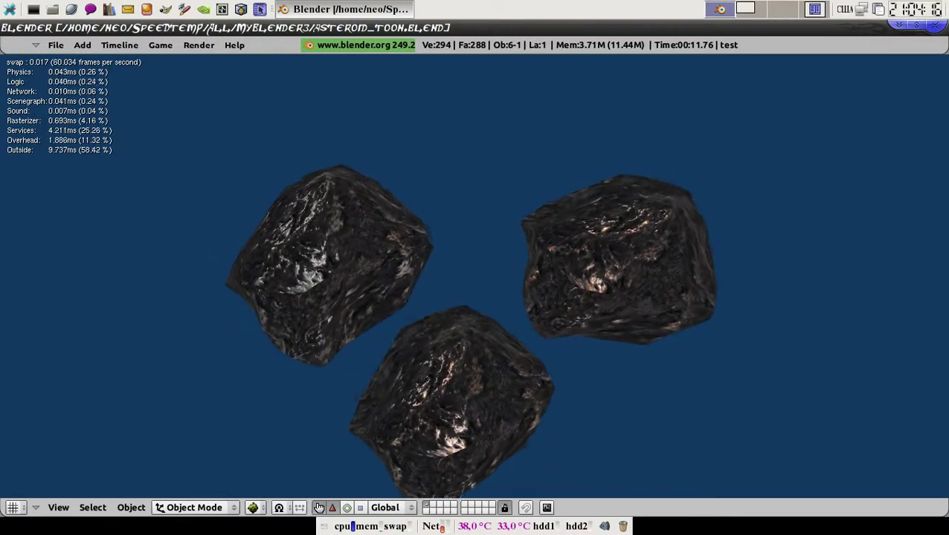
pyautogui.press('Escape')
pyautogui.hotkey('ctrl', 'Down')
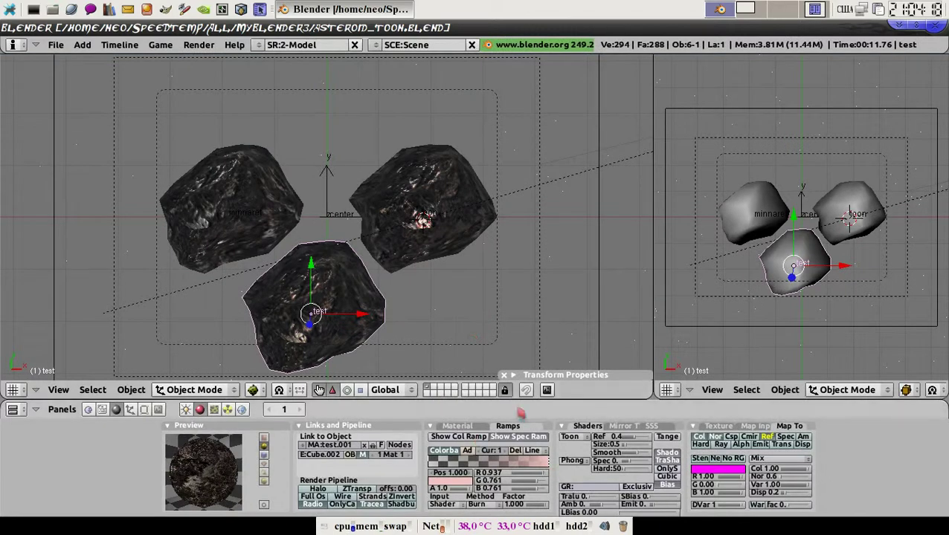
# Select the spot lamp to show its Lamp panels and preview the asteroids in the game engine.
pyautogui.rightClick(586, 177)
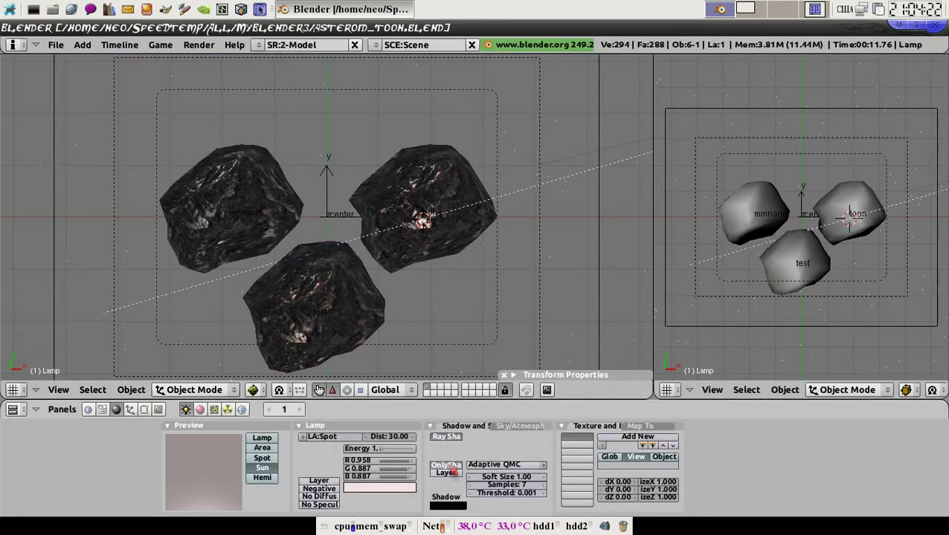
pyautogui.hotkey('ctrl', 'Up')
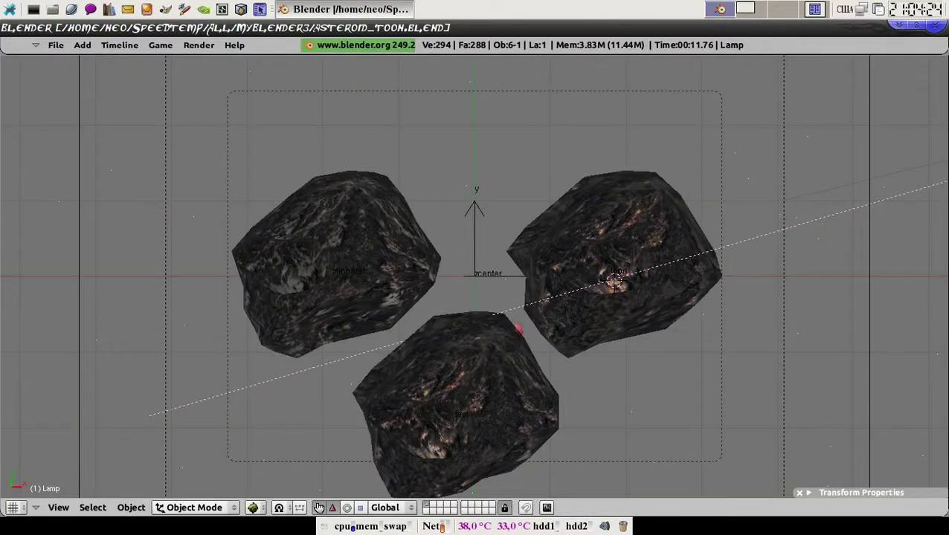
pyautogui.press('p')
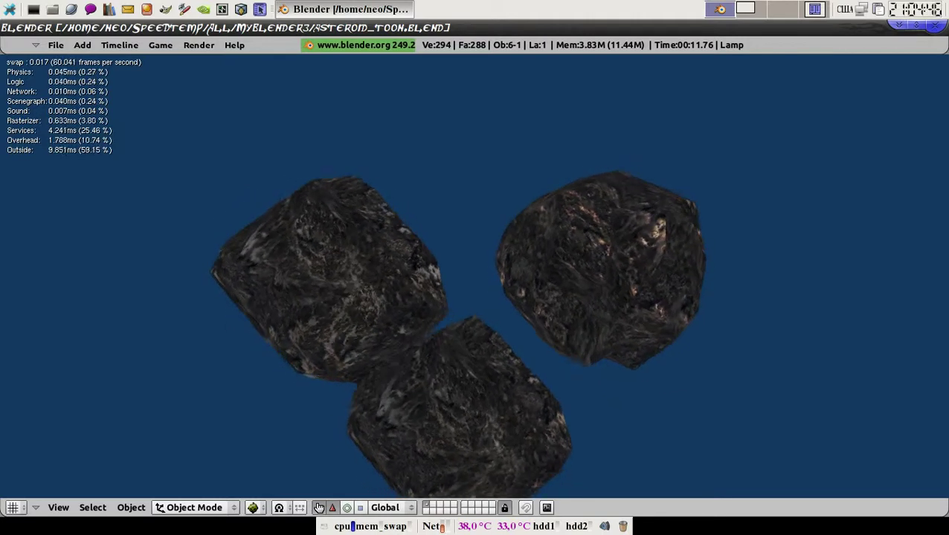
pyautogui.press('Escape')
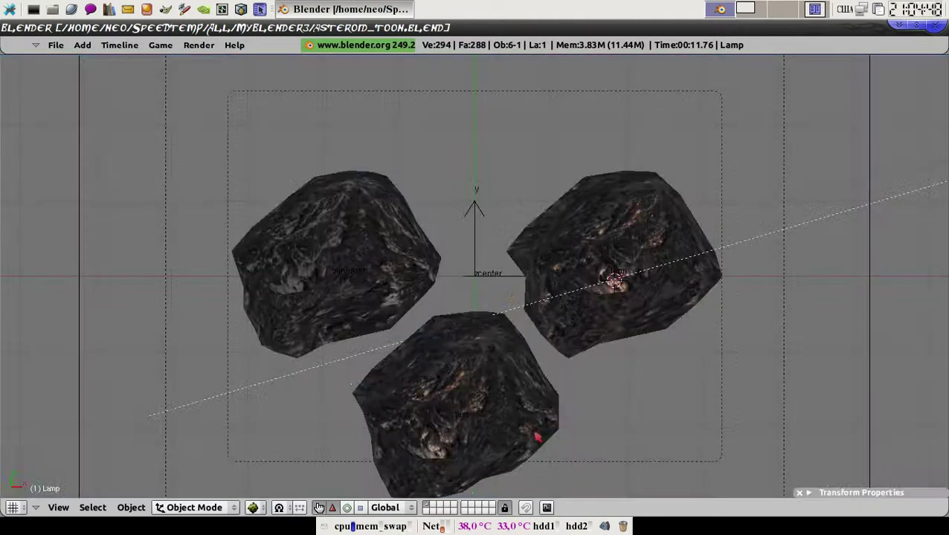
pyautogui.hotkey('ctrl', 'Up')
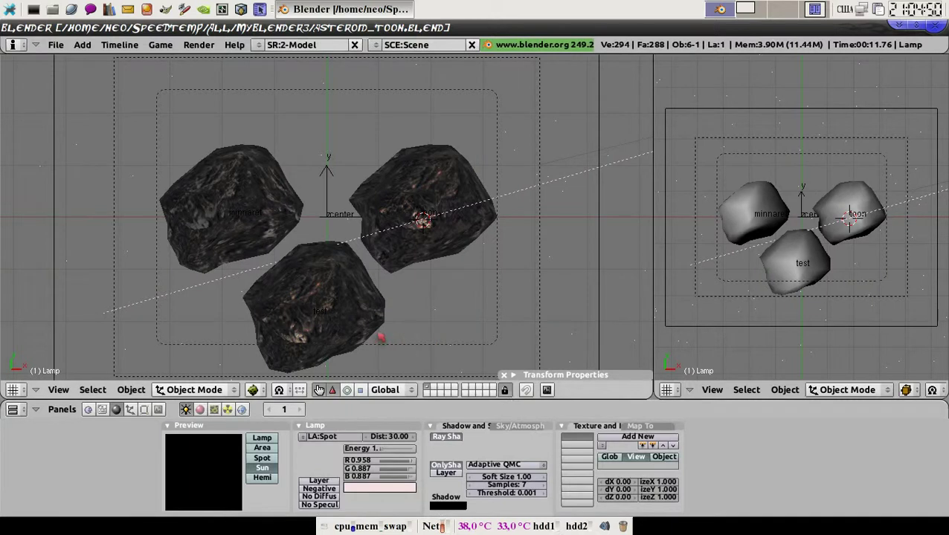